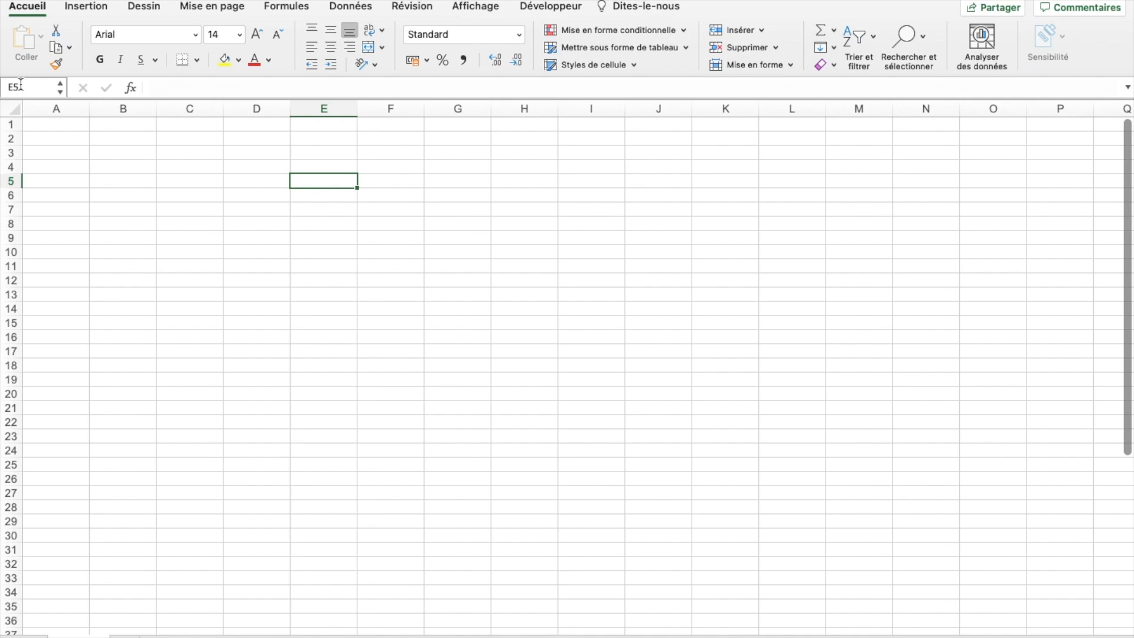
# Step: Enter the values 5, 7 and 9 in cells A2, A3 and A4
pyautogui.click(86, 153)
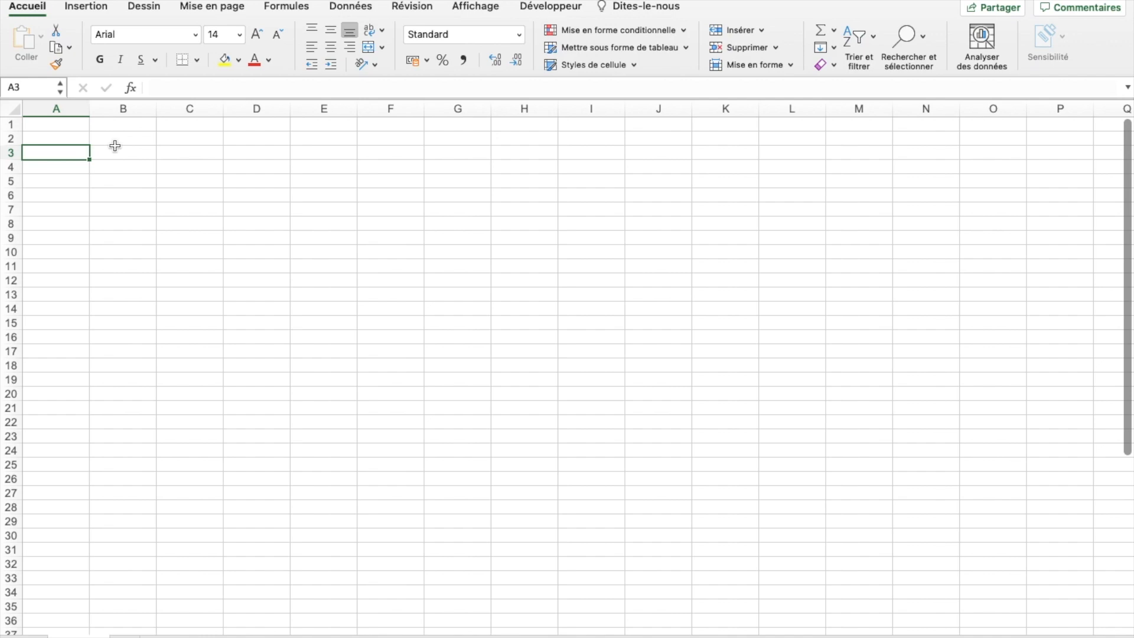
pyautogui.click(60, 138)
pyautogui.write('5')
pyautogui.press('Return')
pyautogui.write('7')
pyautogui.press('Return')
pyautogui.write('9')
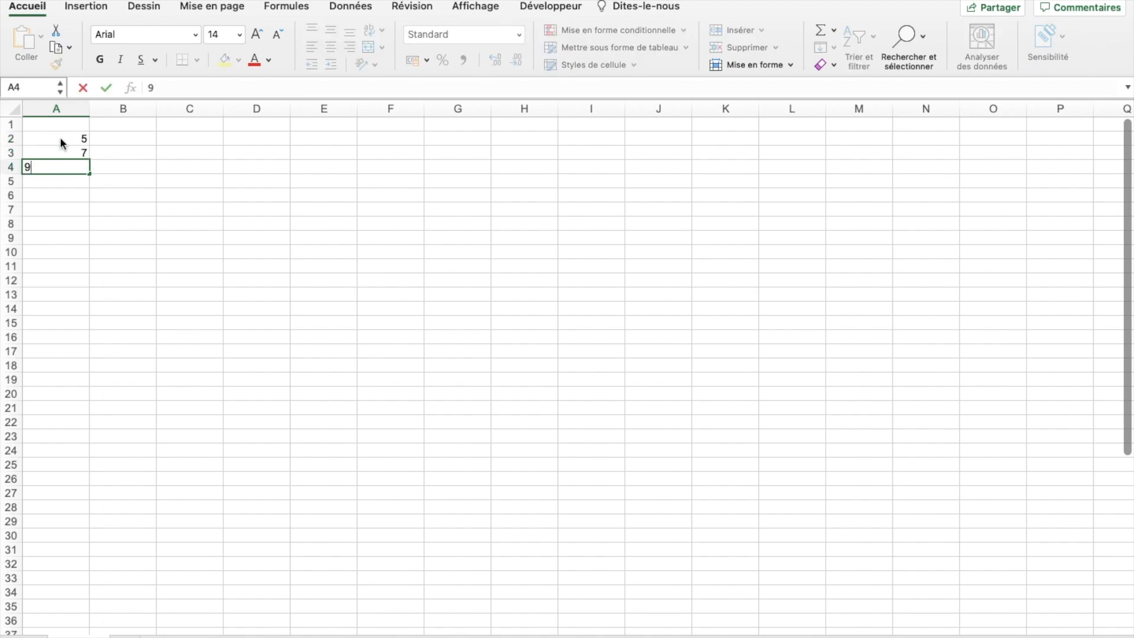
pyautogui.press('Return')
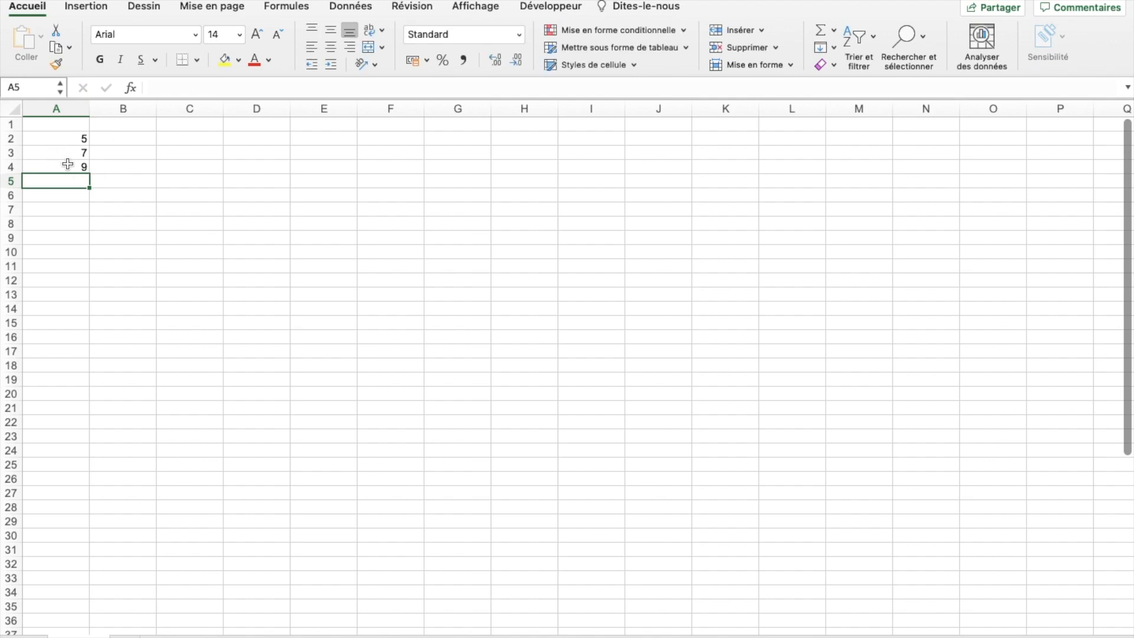
pyautogui.click(59, 136)
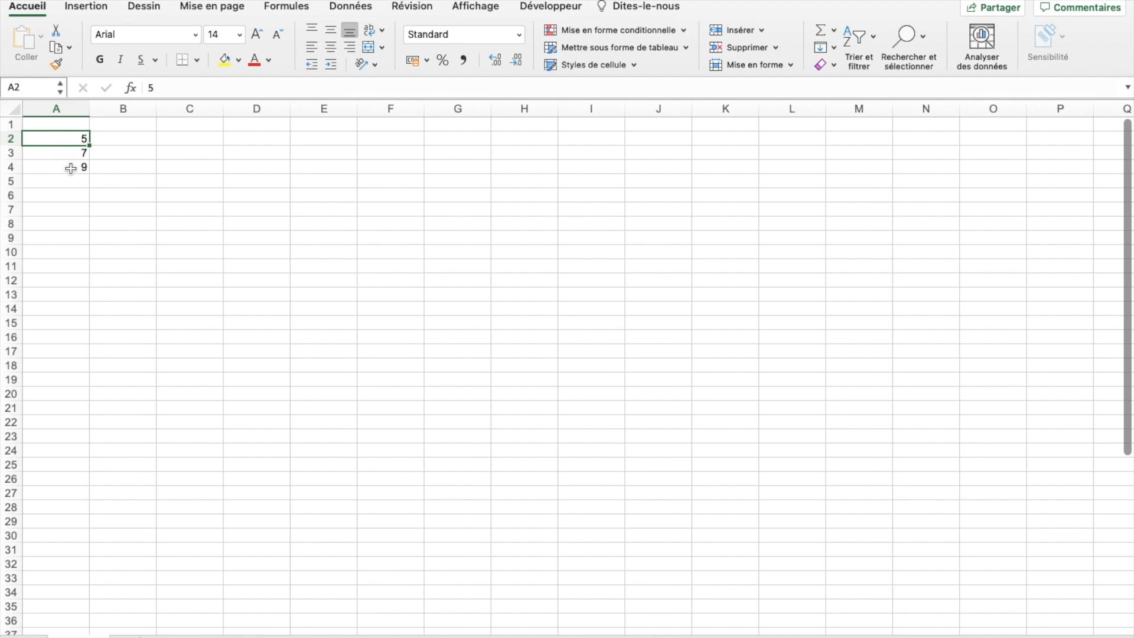
pyautogui.click(59, 154)
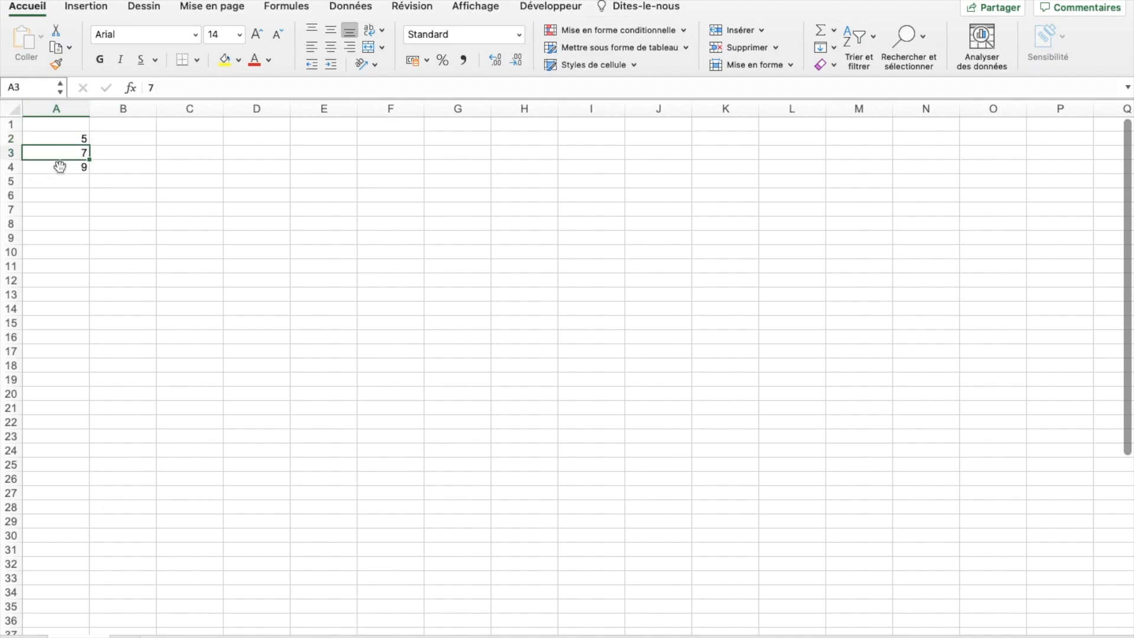
pyautogui.click(59, 169)
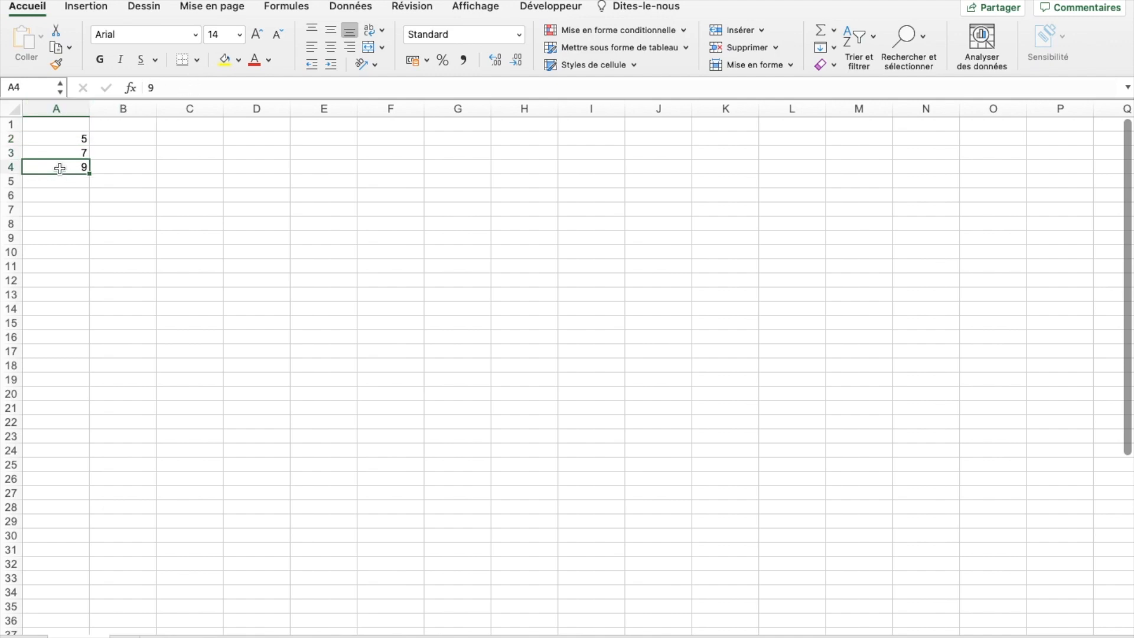
# Step: Enter the formula =A2 in cell D4 to reference the first value in column A
pyautogui.click(251, 171)
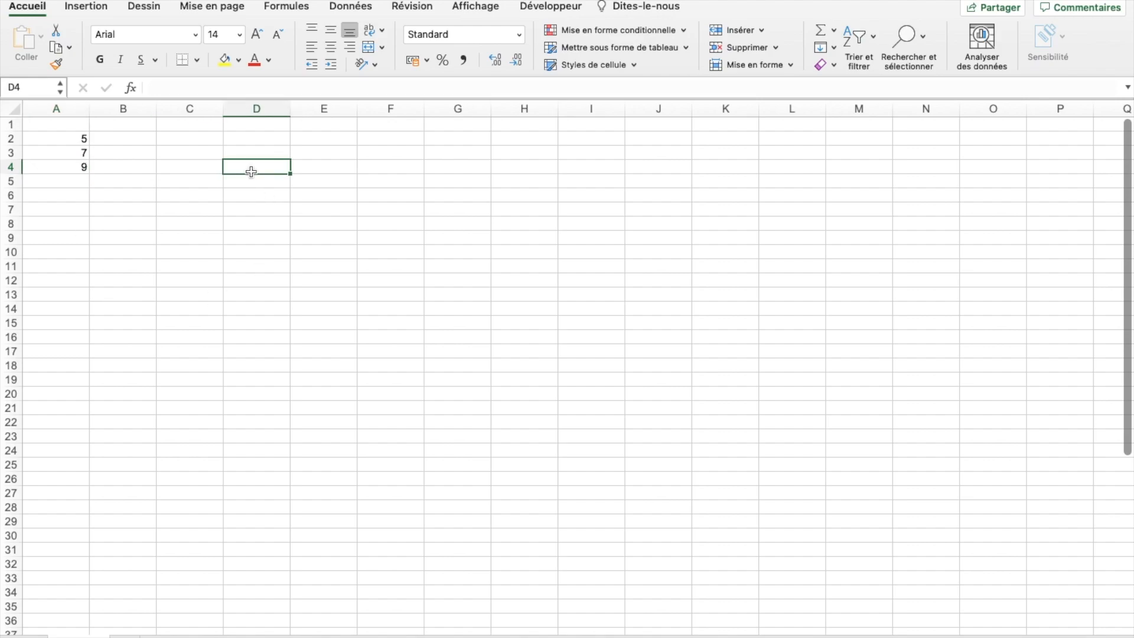
pyautogui.write('=')
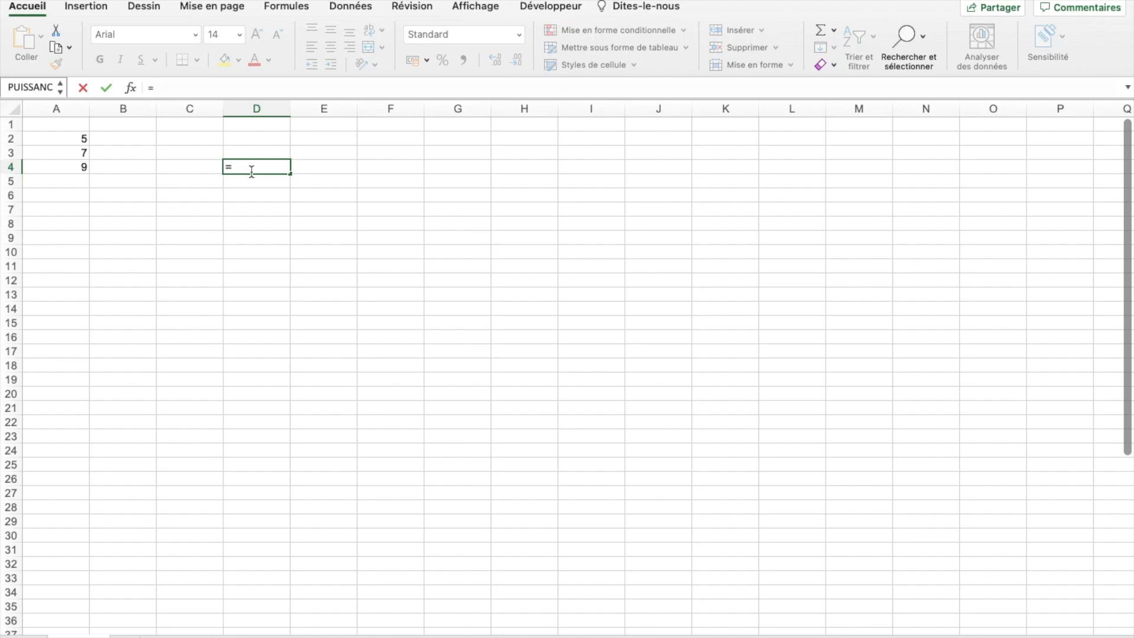
pyautogui.write('A2')
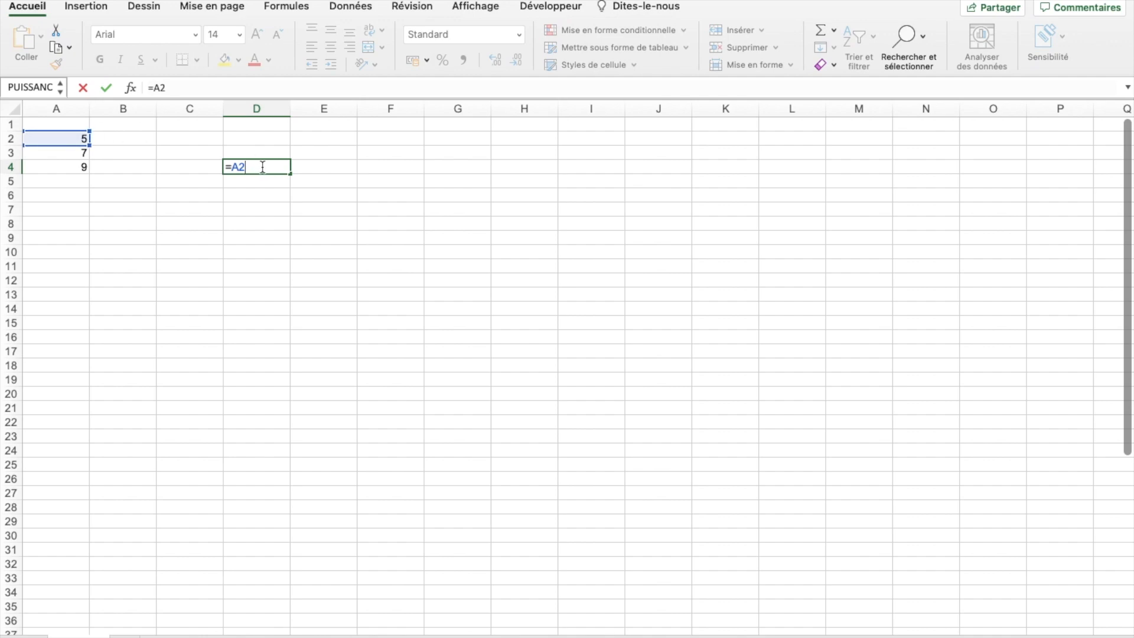
pyautogui.press('Return')
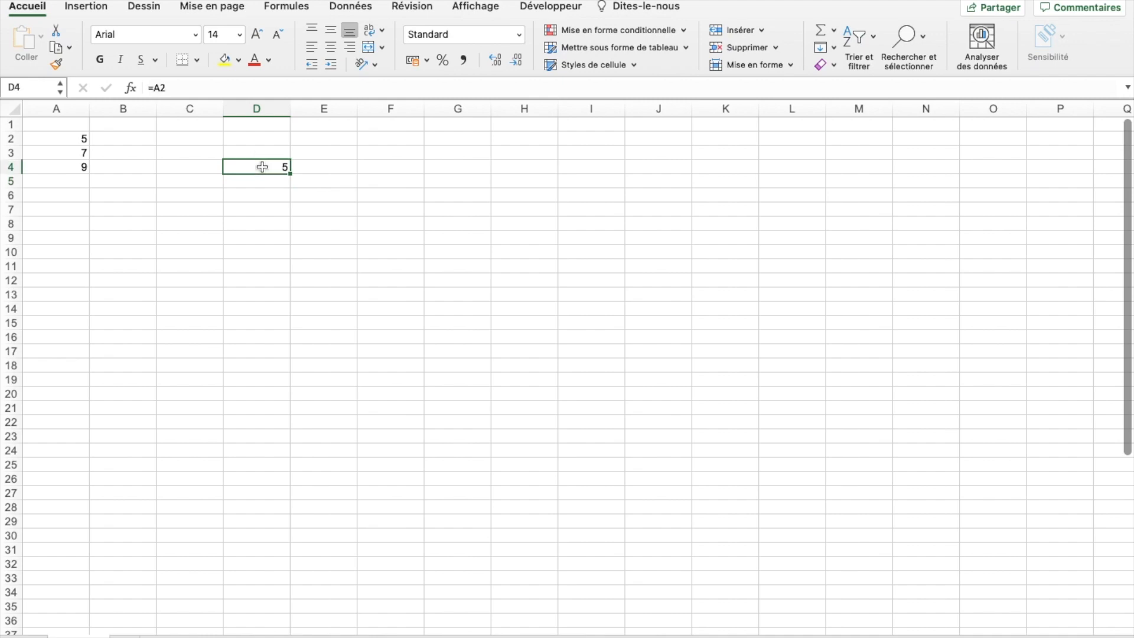
# Step: Change the value in cell A2 to 8 and check the formula cell D4
pyautogui.click(64, 140)
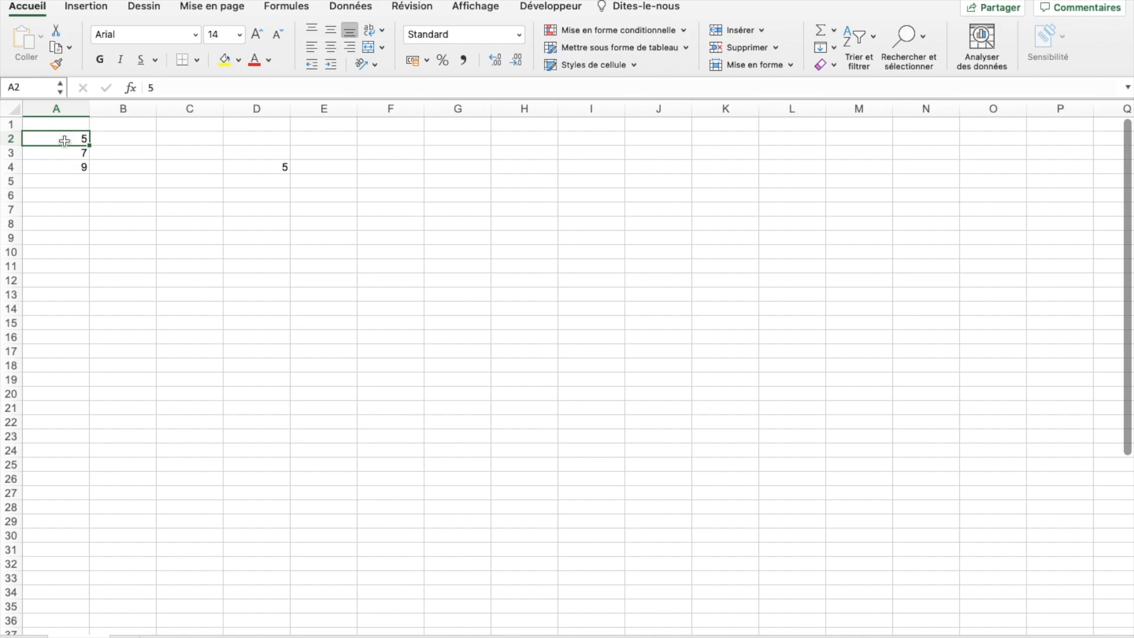
pyautogui.write('8')
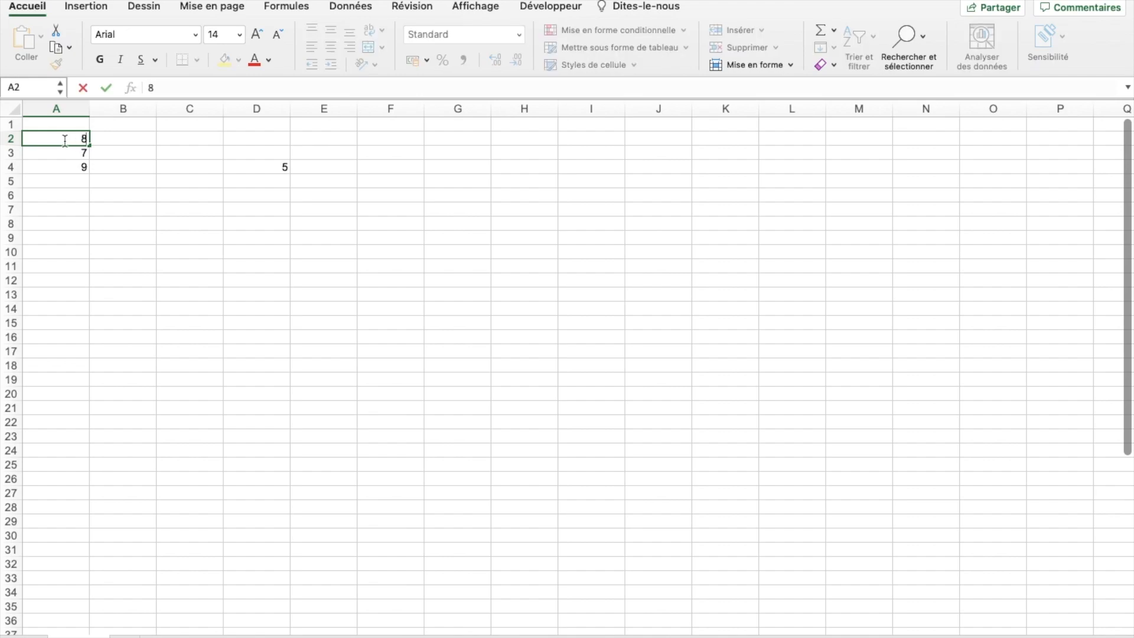
pyautogui.press('Return')
pyautogui.click(260, 167)
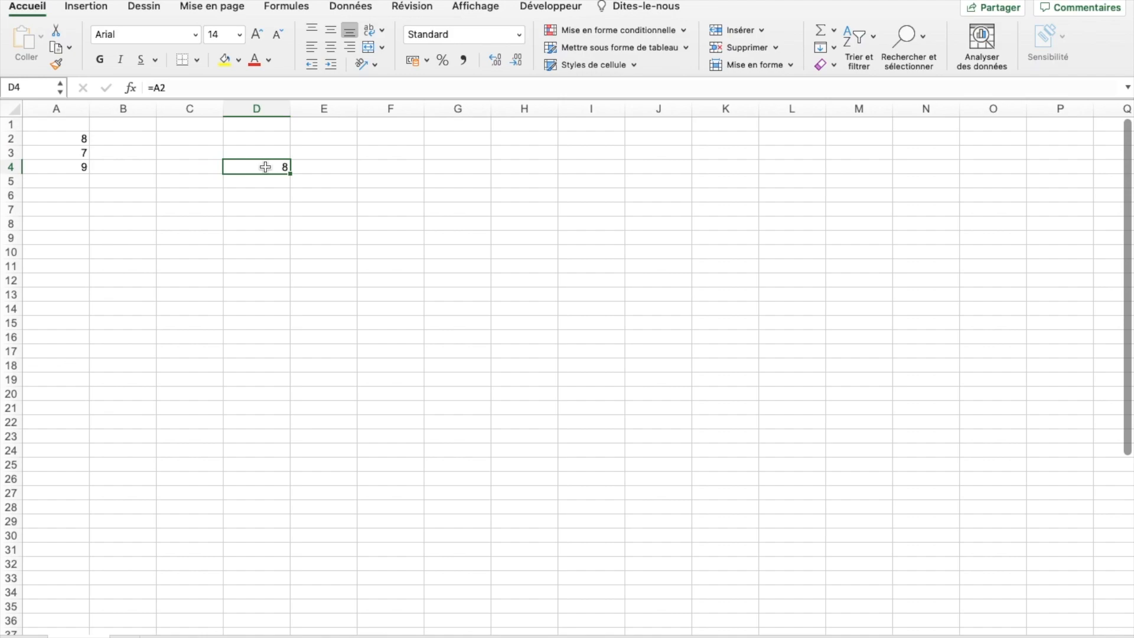
# Step: Fill the formula in D4 down to D6 and check the reference in each copied cell
pyautogui.click(45, 136)
pyautogui.click(261, 170)
pyautogui.moveTo(290, 174); pyautogui.dragTo(288, 202)
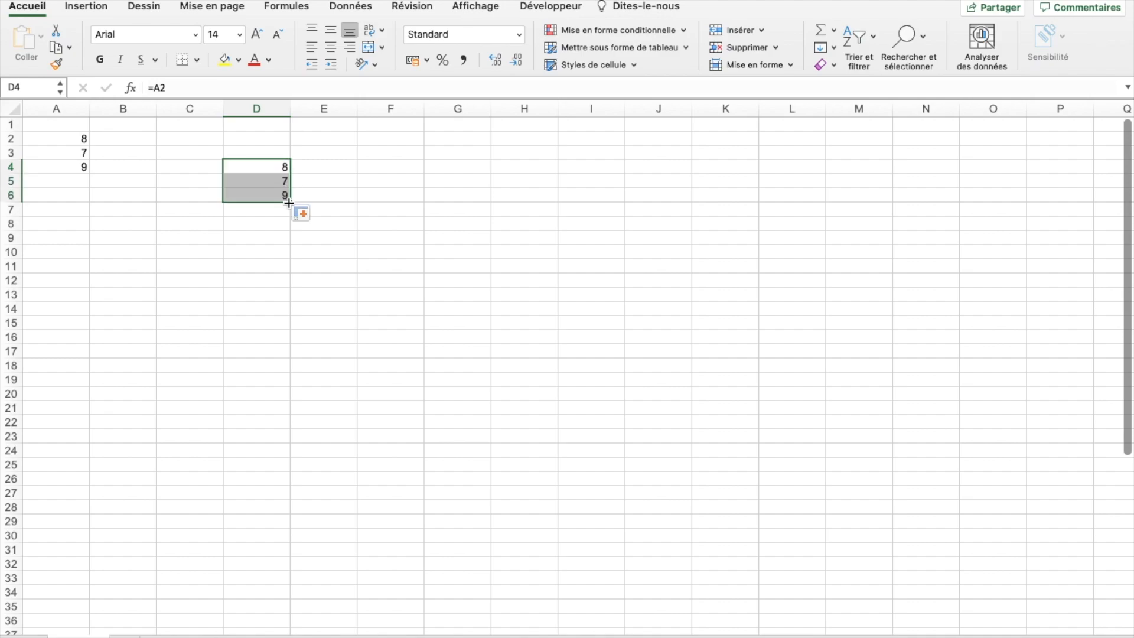
pyautogui.click(267, 166)
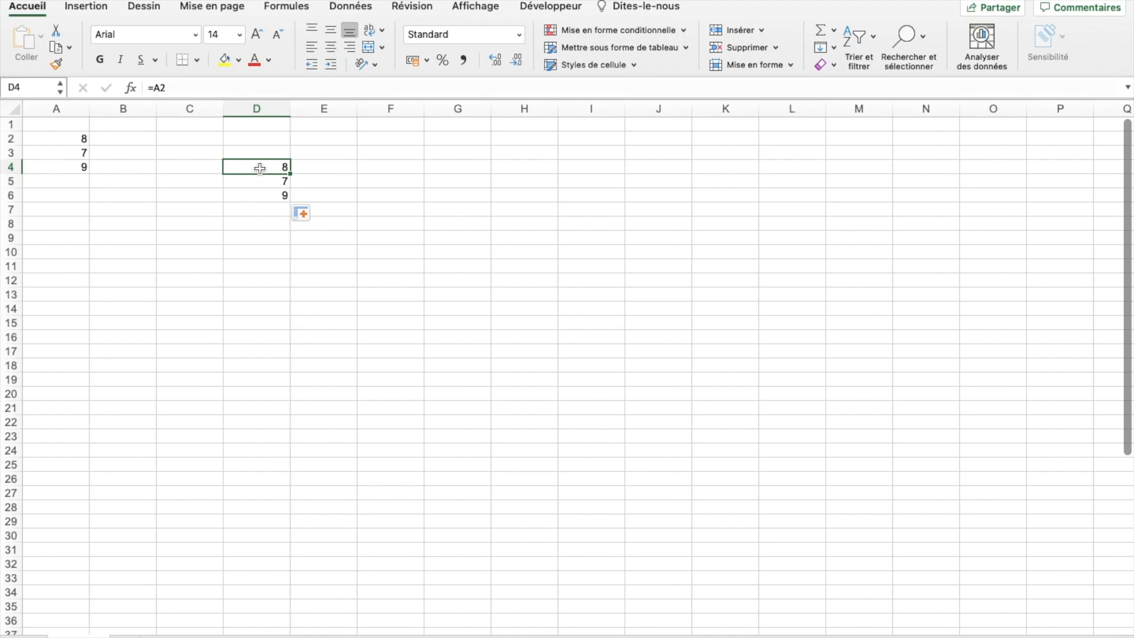
pyautogui.click(277, 182)
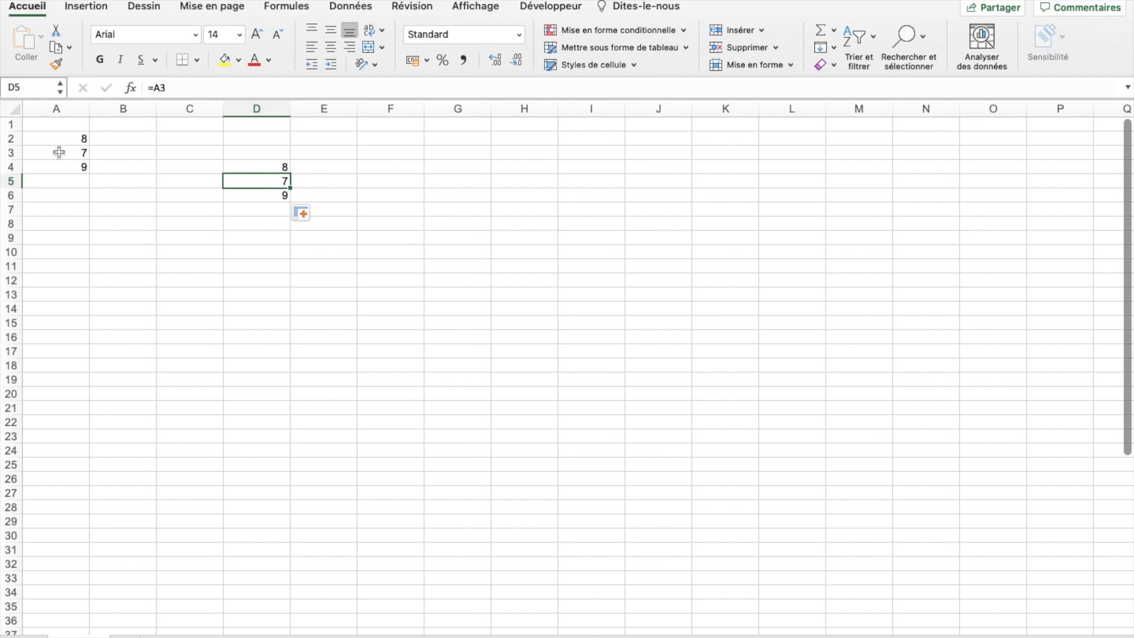
pyautogui.click(269, 195)
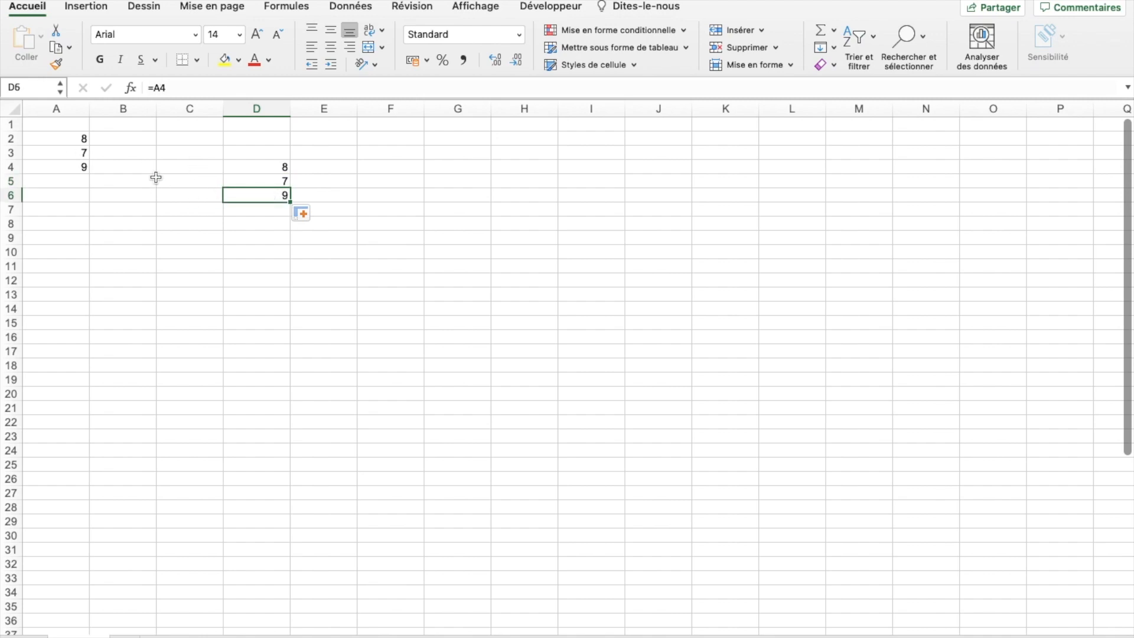
# Step: Enter 2 in cell B2 and 4 in cell C2
pyautogui.click(128, 142)
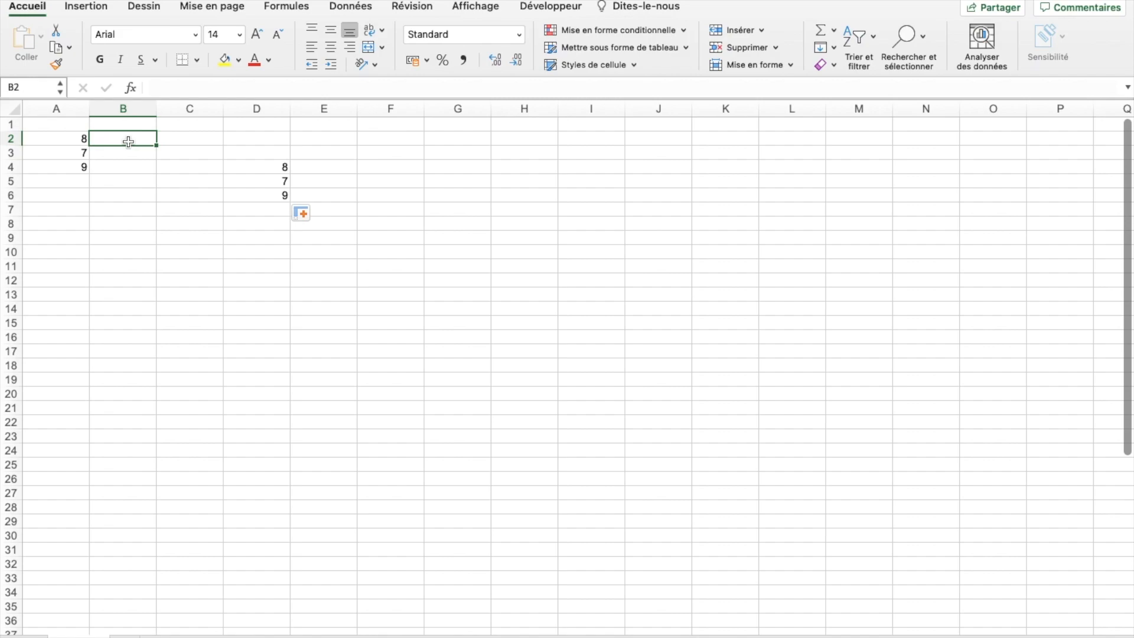
pyautogui.write('2')
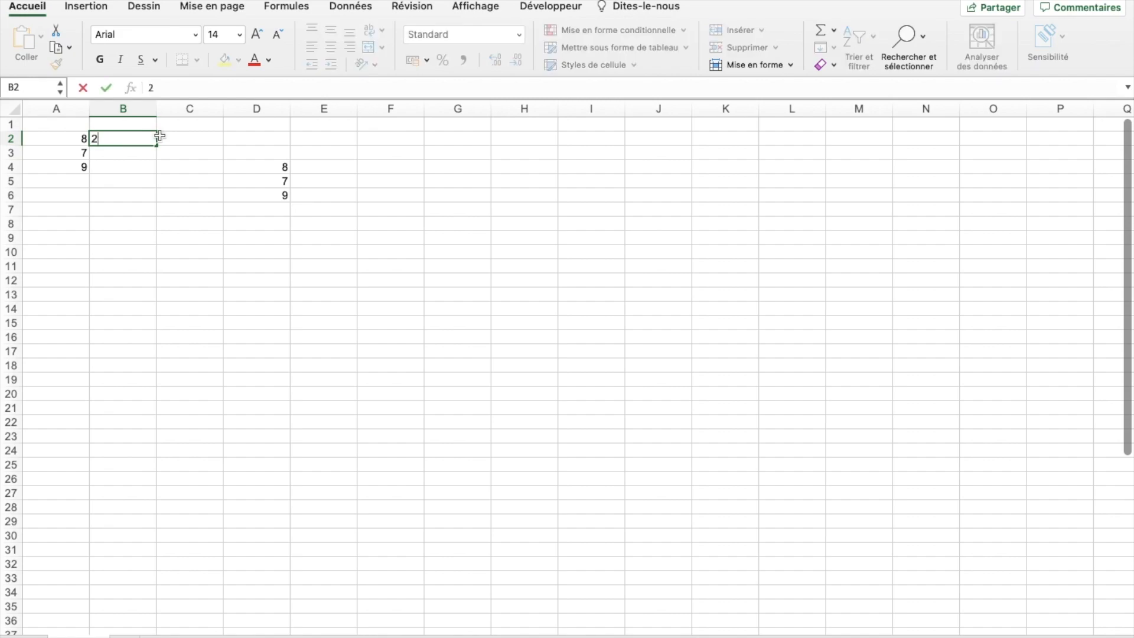
pyautogui.click(184, 137)
pyautogui.write('=A2/B2')
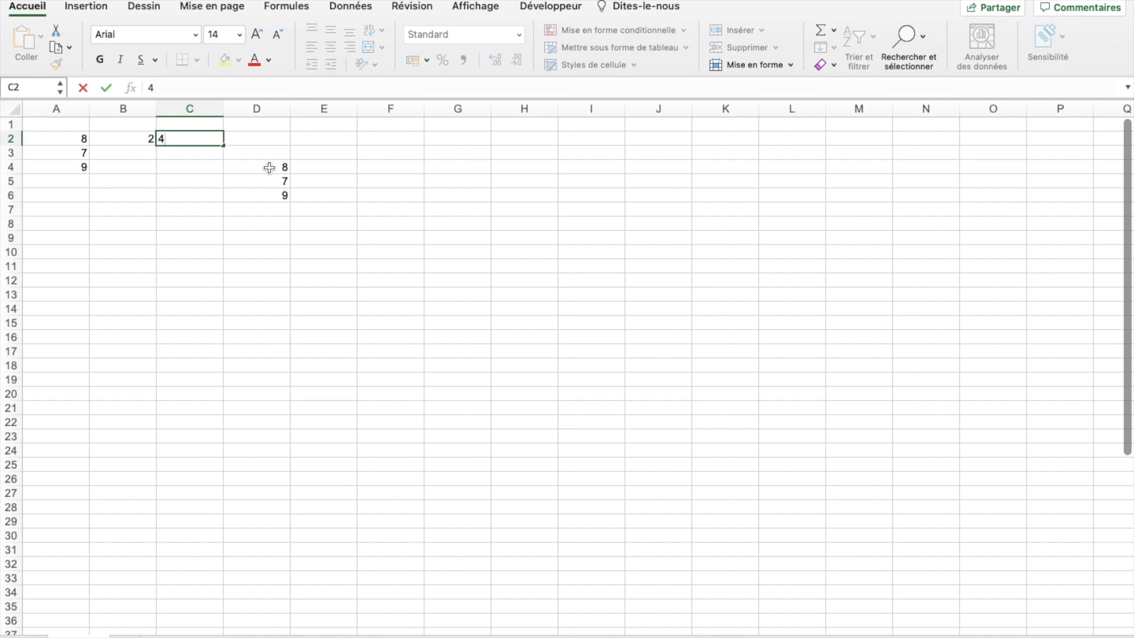
# Step: Fill the formula in D4 across to F4 and check the references in E4 and F4
pyautogui.click(284, 167)
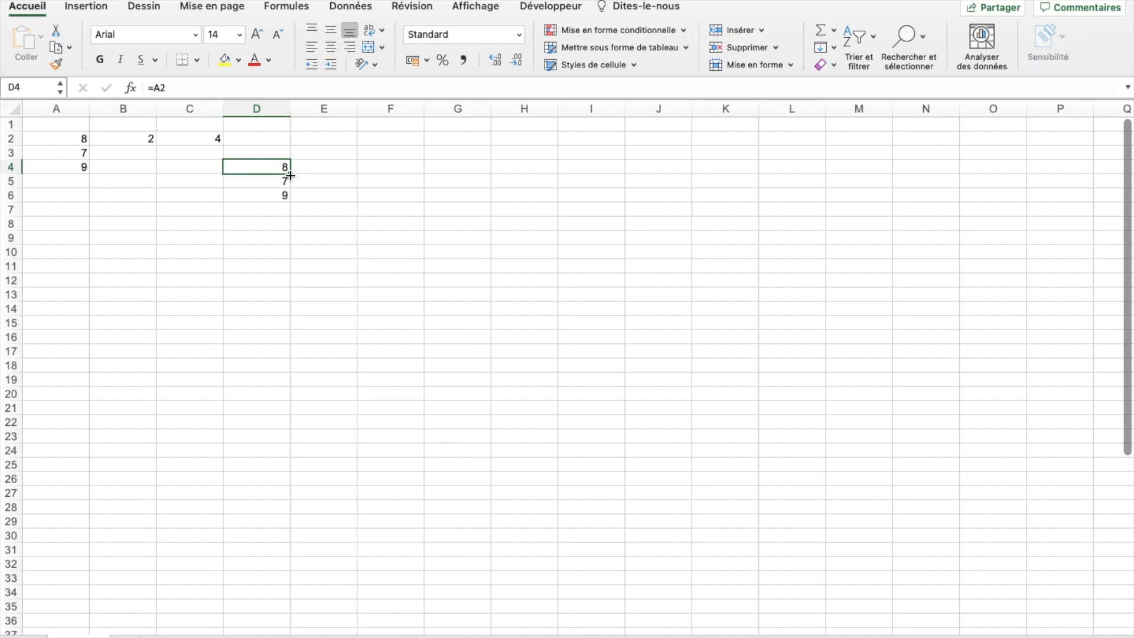
pyautogui.moveTo(290, 176); pyautogui.dragTo(419, 177)
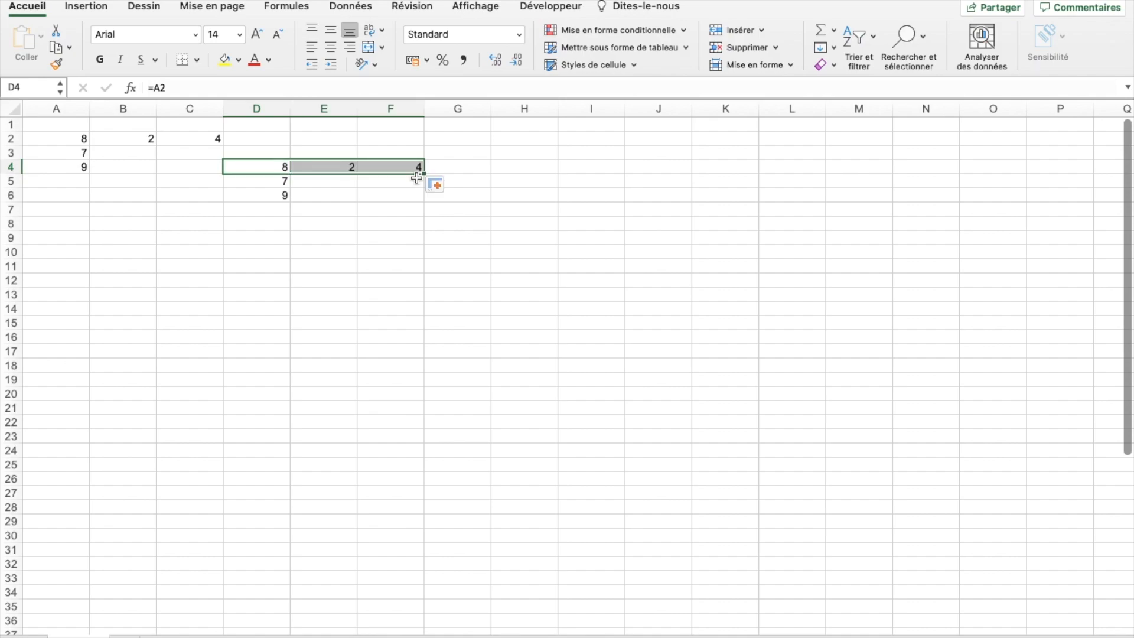
pyautogui.click(321, 170)
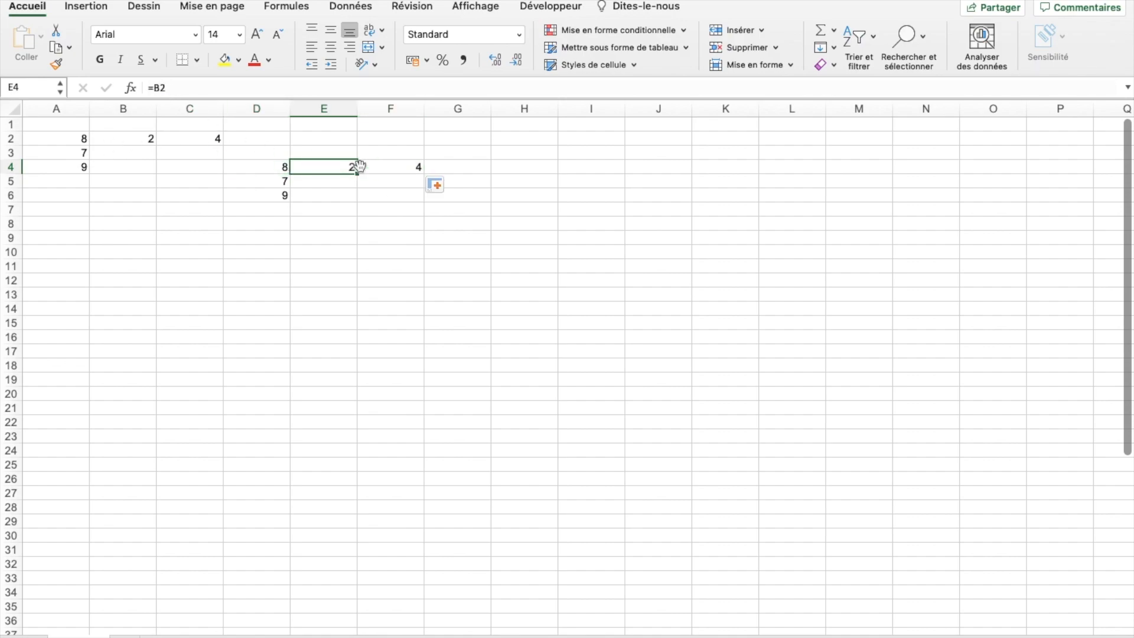
pyautogui.click(400, 167)
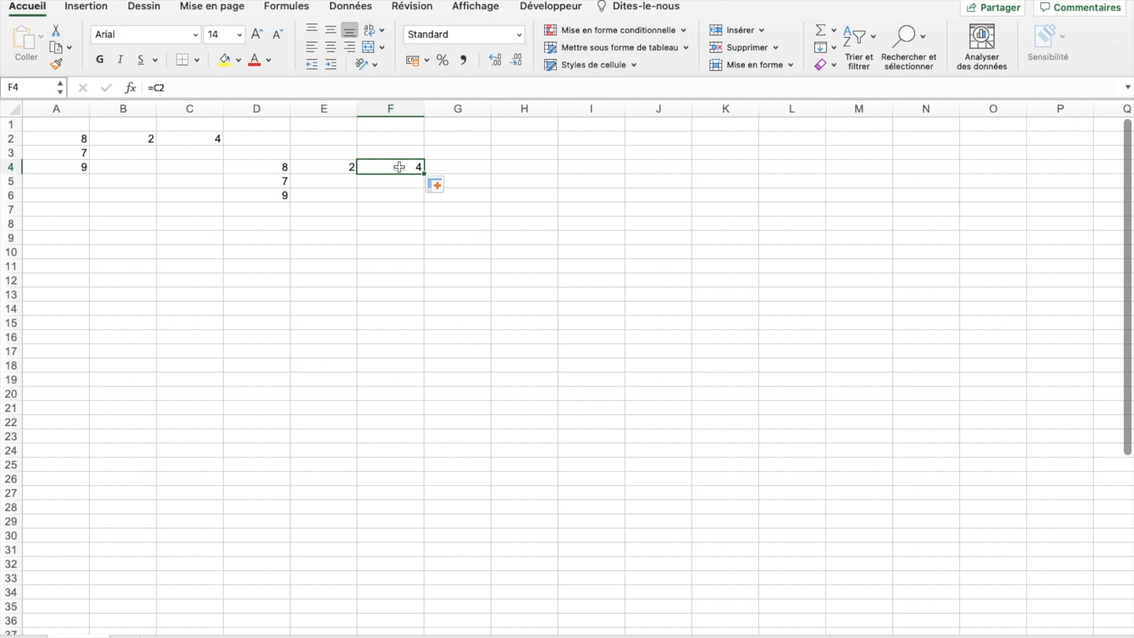
# Step: Clear the sample values and copied formulas from the sheet
pyautogui.moveTo(276, 167); pyautogui.dragTo(399, 191)
pyautogui.press('Delete')
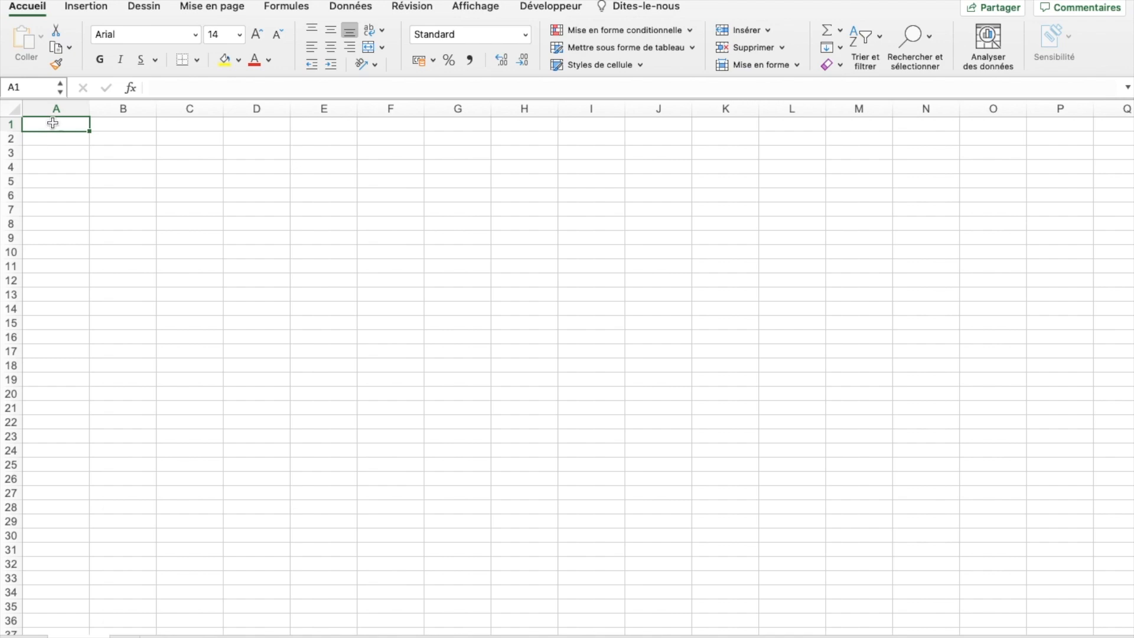
# Step: Enter the formula =ALEA.ENTRE.BORNES(1;100) in cell A1 to generate a random number between 1 and 100
pyautogui.doubleClick(52, 126)
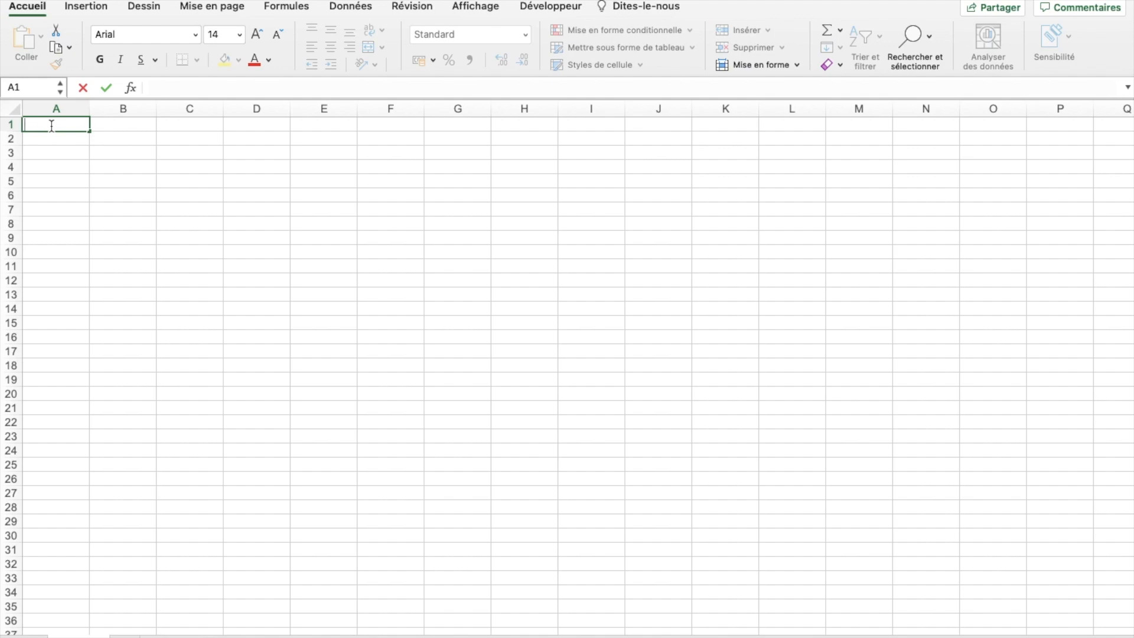
pyautogui.write('=')
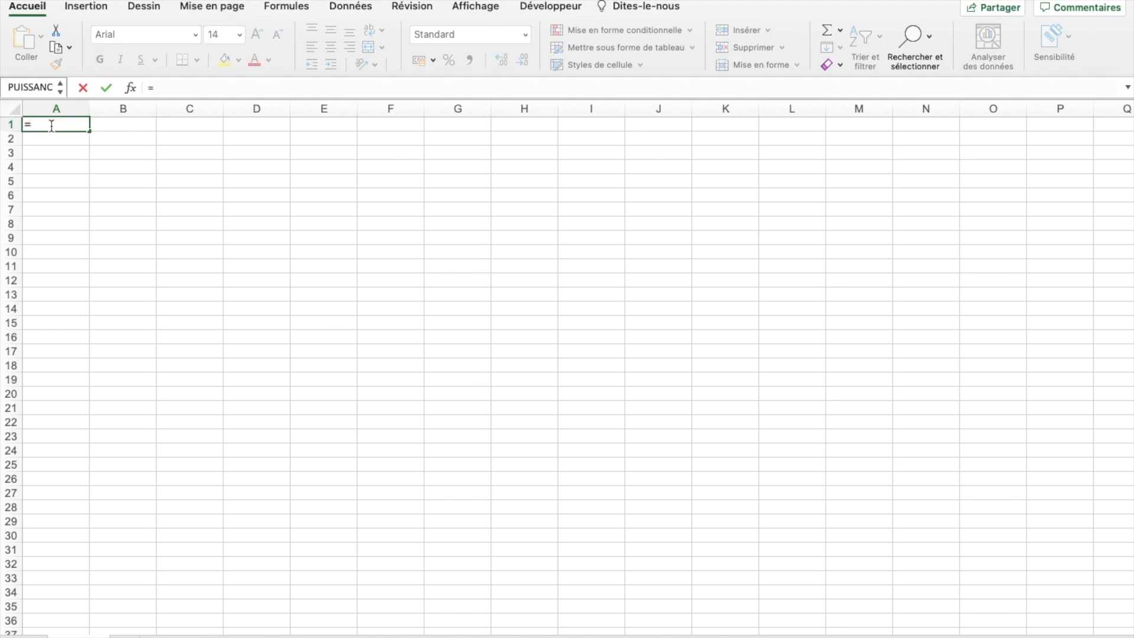
pyautogui.write('ala')
pyautogui.press('BackSpace')
pyautogui.write('e')
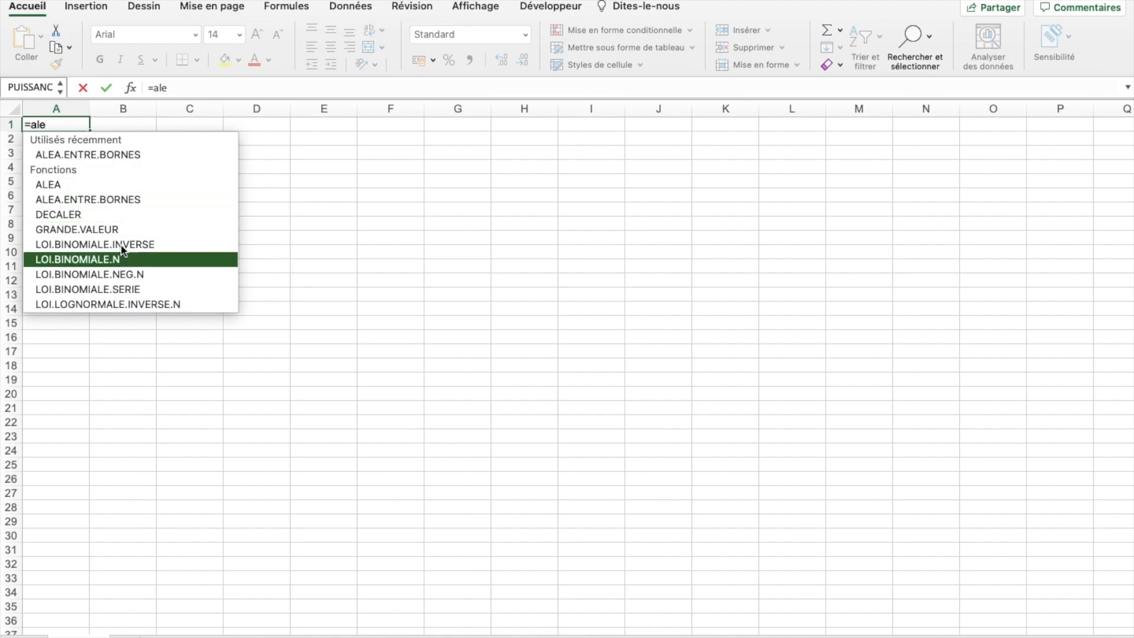
pyautogui.doubleClick(80, 155)
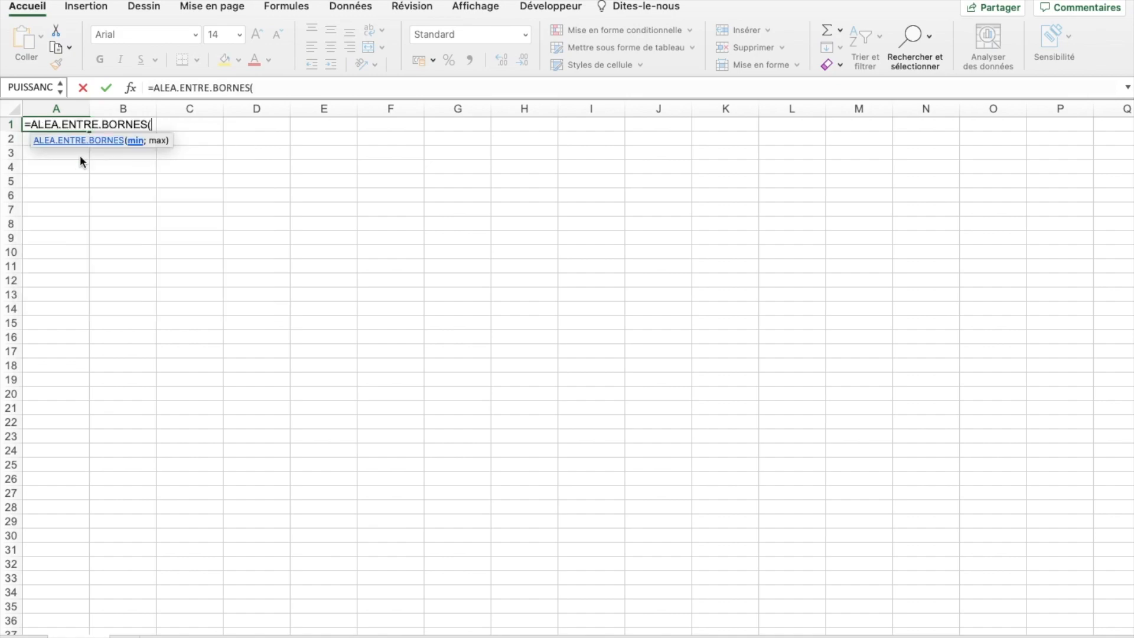
pyautogui.write('1;100)')
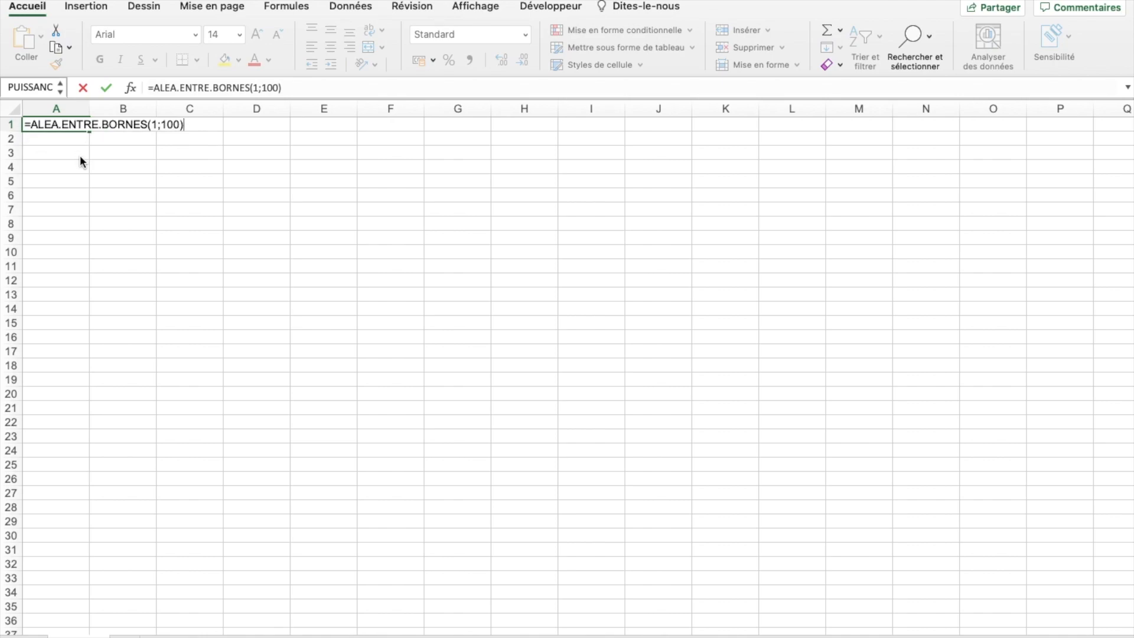
pyautogui.press('Return')
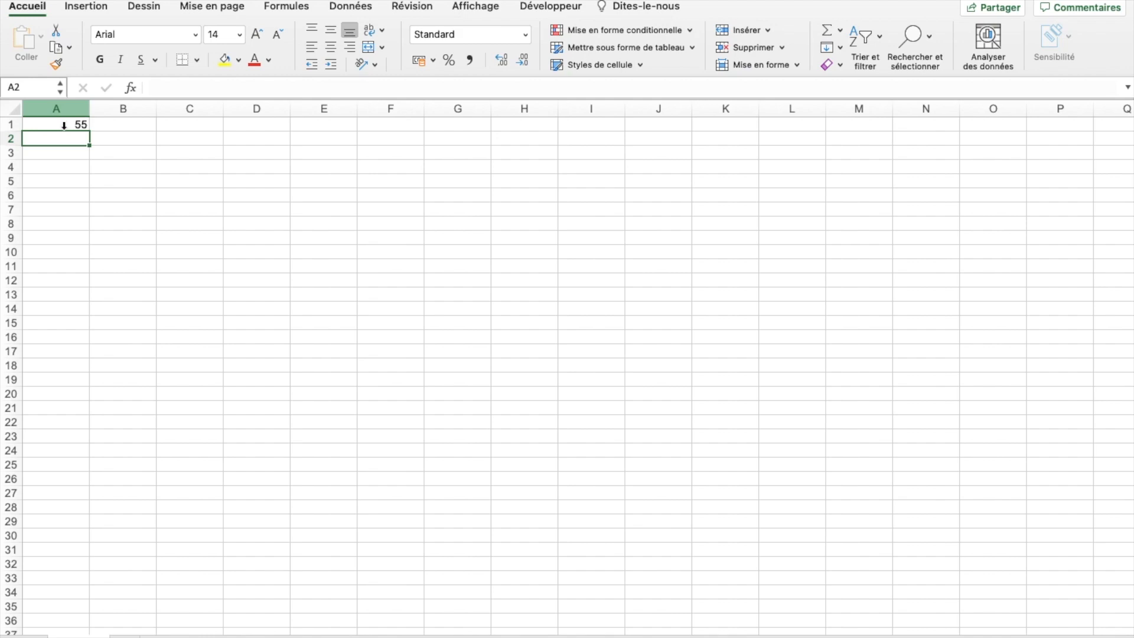
# Step: Fill the random-number formula from A1 across to D1, and copy that row down to row 10
pyautogui.click(63, 125)
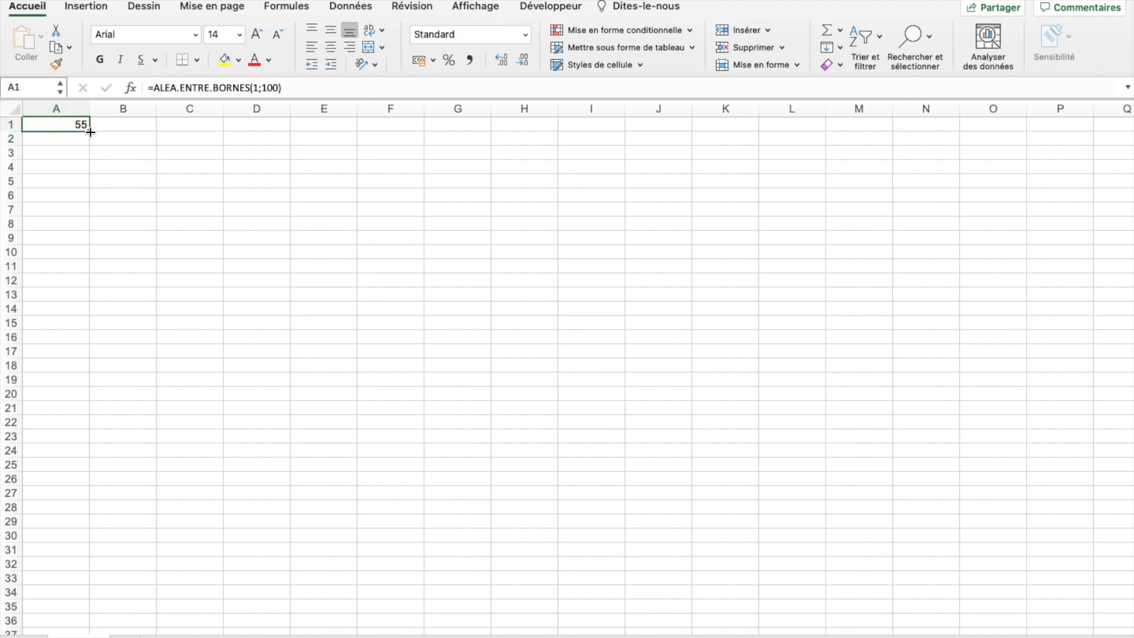
pyautogui.moveTo(90, 130); pyautogui.dragTo(282, 130)
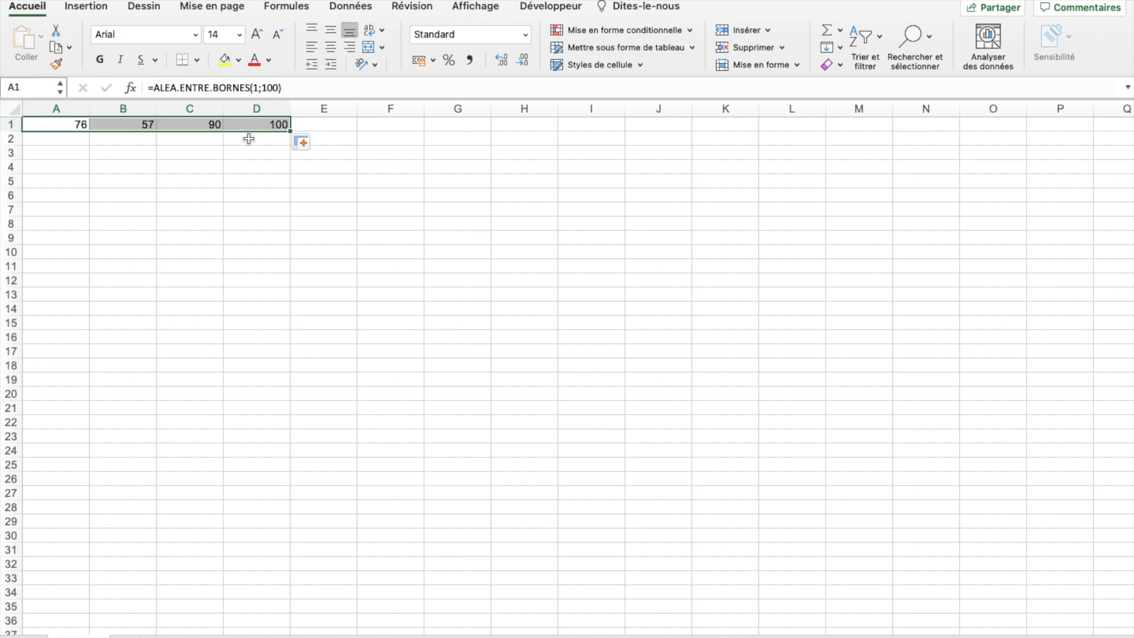
pyautogui.click(147, 126)
pyautogui.click(205, 128)
pyautogui.click(273, 126)
pyautogui.moveTo(51, 124); pyautogui.dragTo(287, 253)
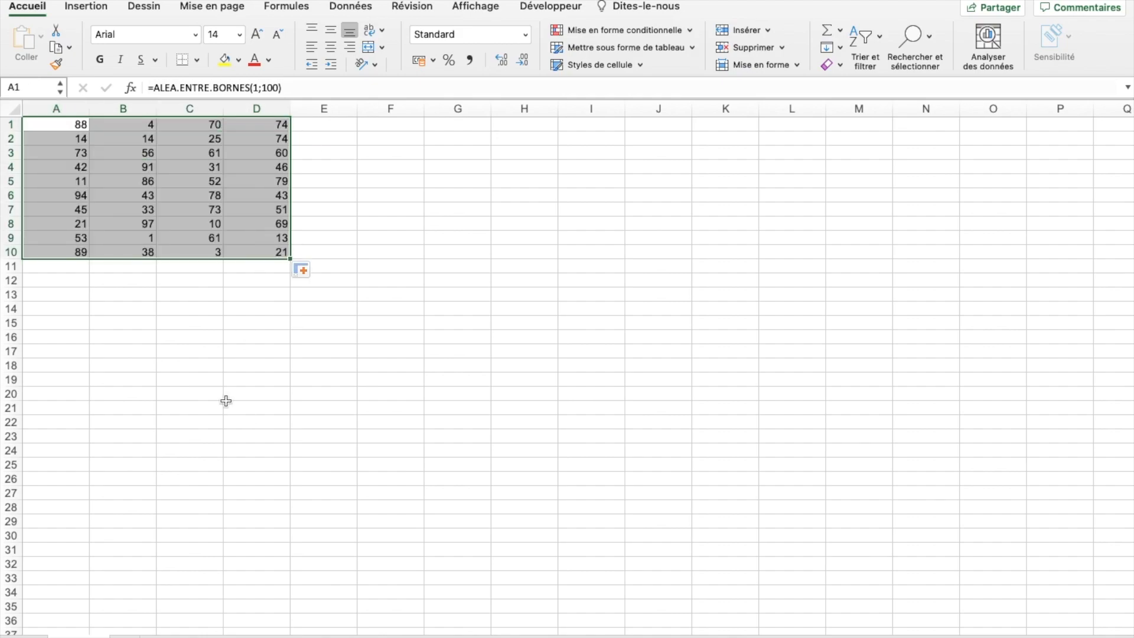
pyautogui.click(208, 384)
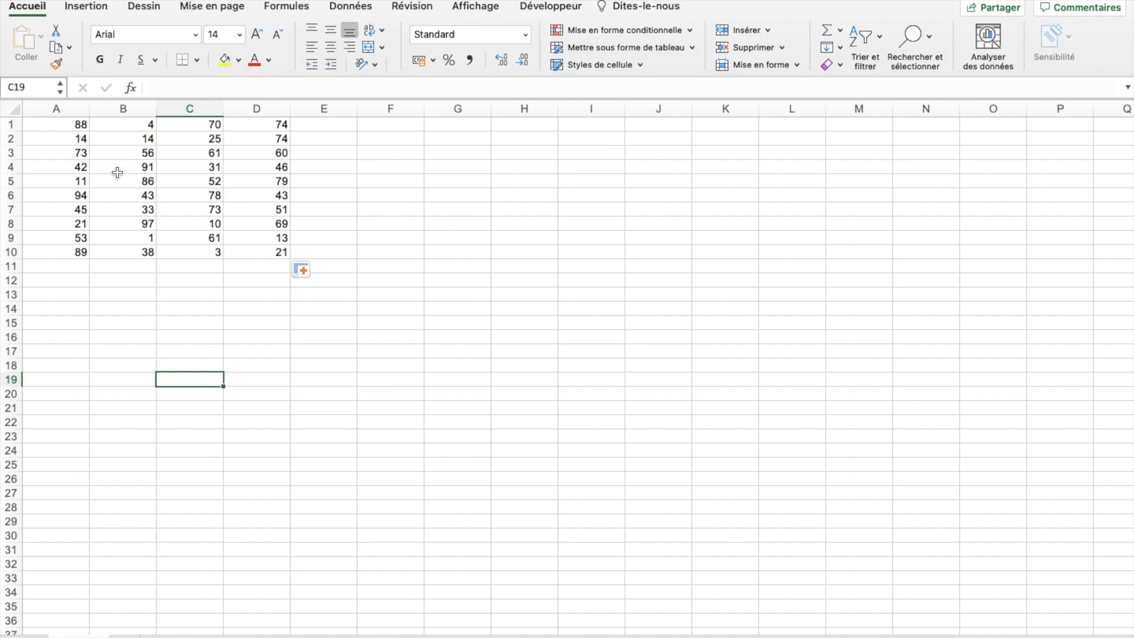
# Step: Enter the formula =A1+B4 in cell G5
pyautogui.click(131, 140)
pyautogui.click(382, 185)
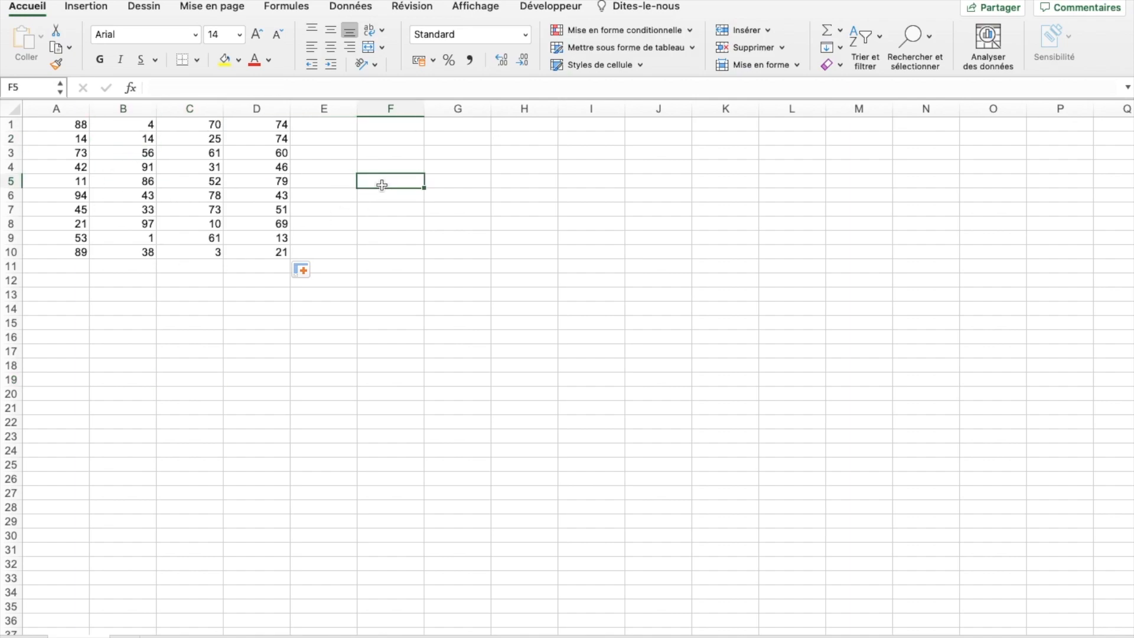
pyautogui.press('Down')
pyautogui.click(447, 182)
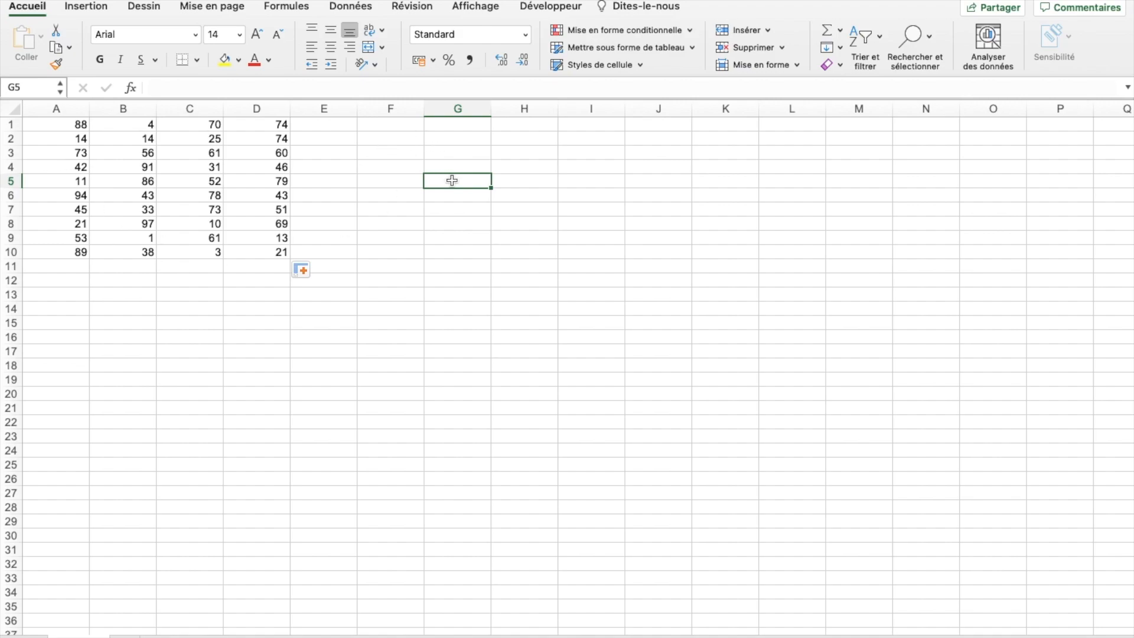
pyautogui.write('=A1')
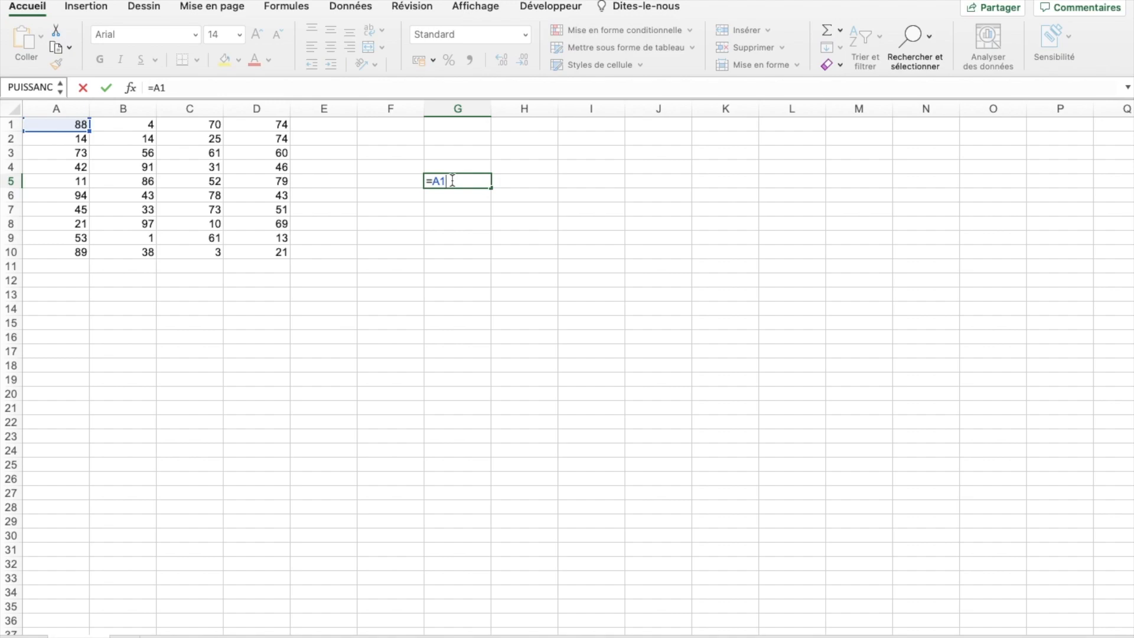
pyautogui.write('+B4')
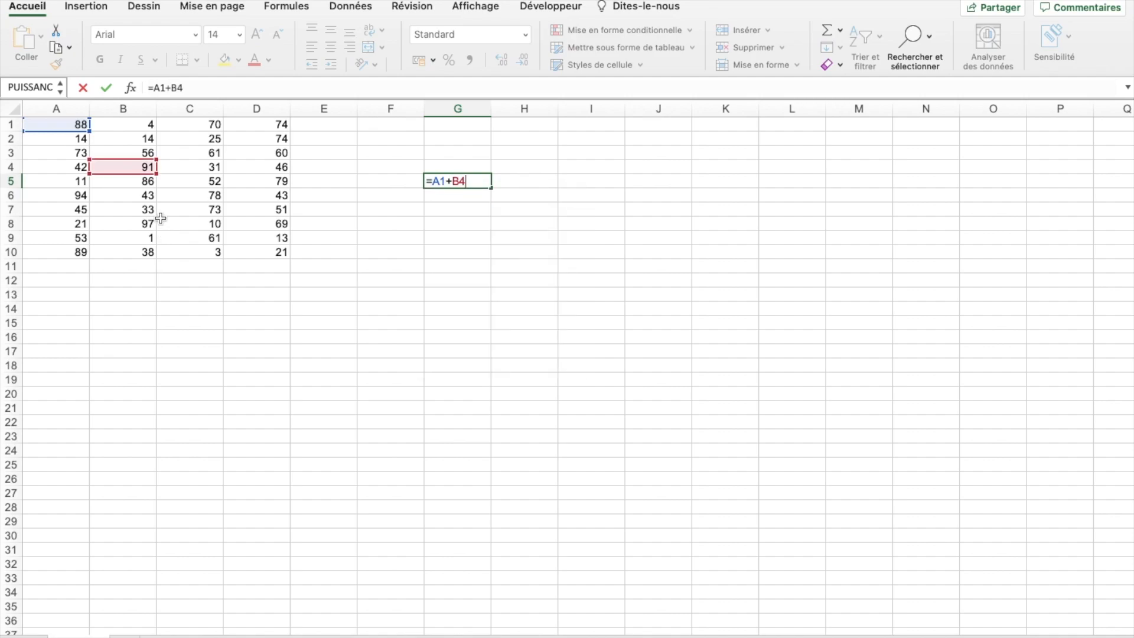
pyautogui.press('Return')
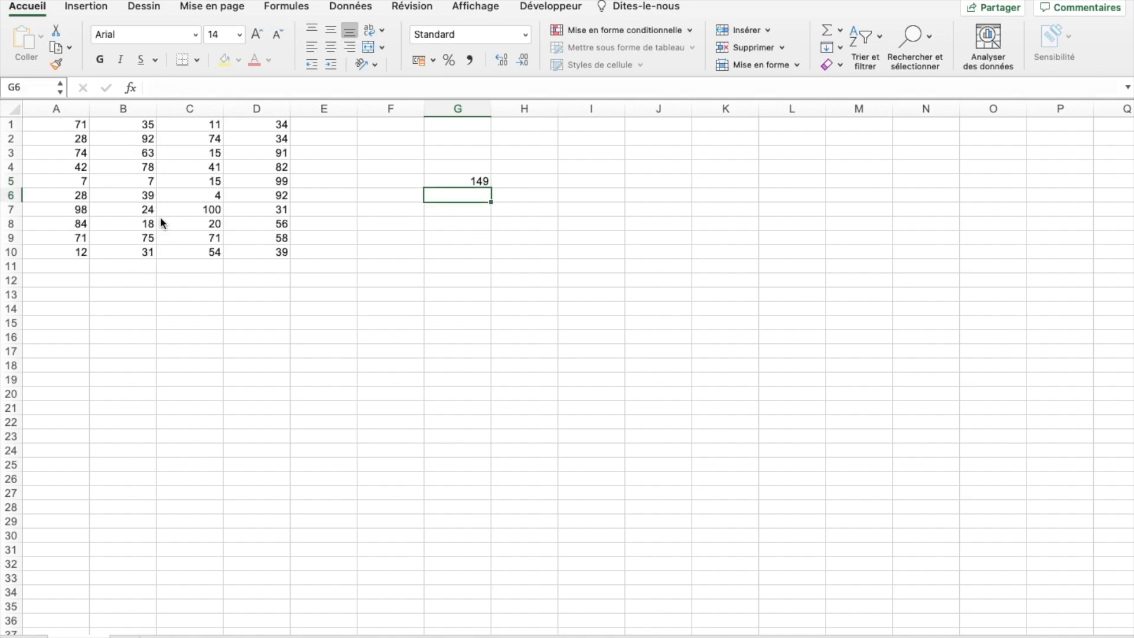
# Step: Fill the formula in G5 down to G8 and check the references in G6, G7 and G8
pyautogui.click(473, 181)
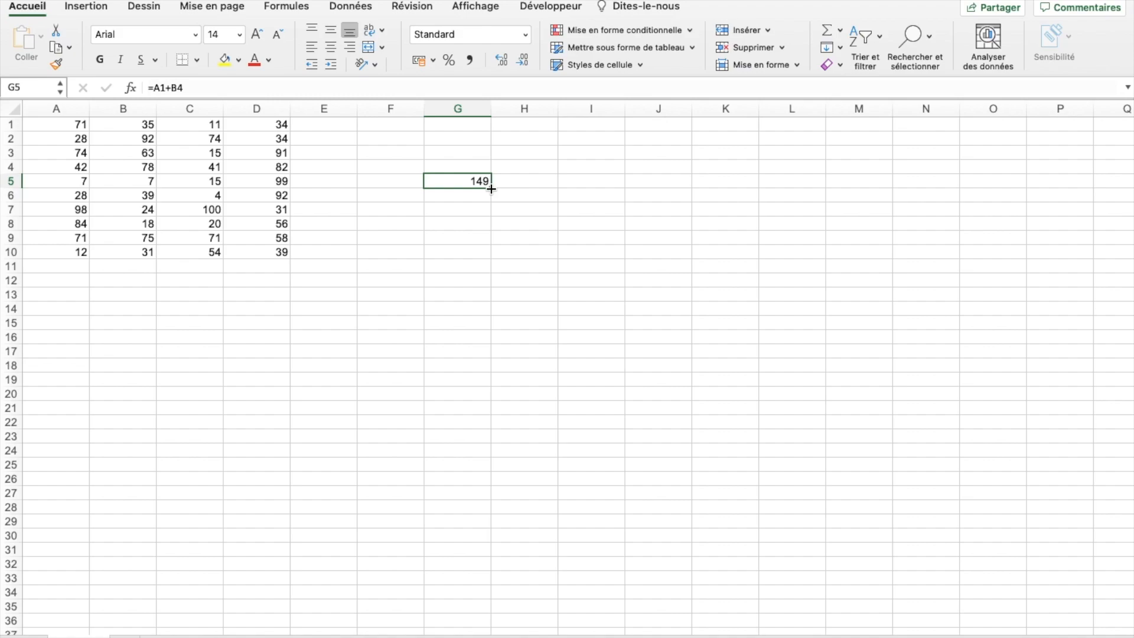
pyautogui.moveTo(491, 188); pyautogui.dragTo(491, 231)
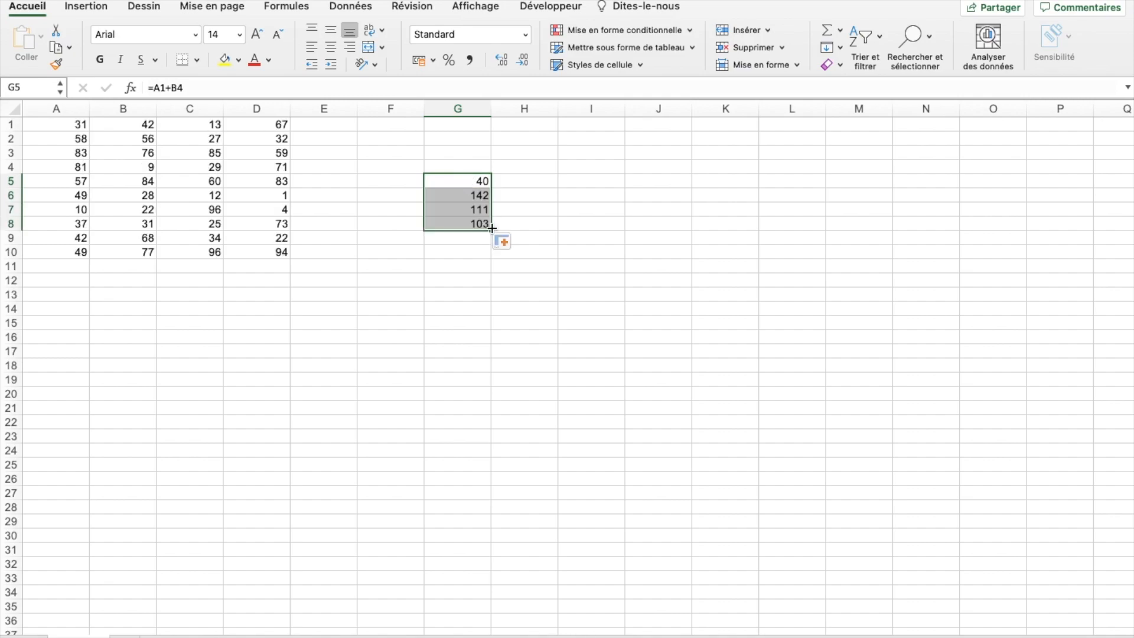
pyautogui.click(479, 195)
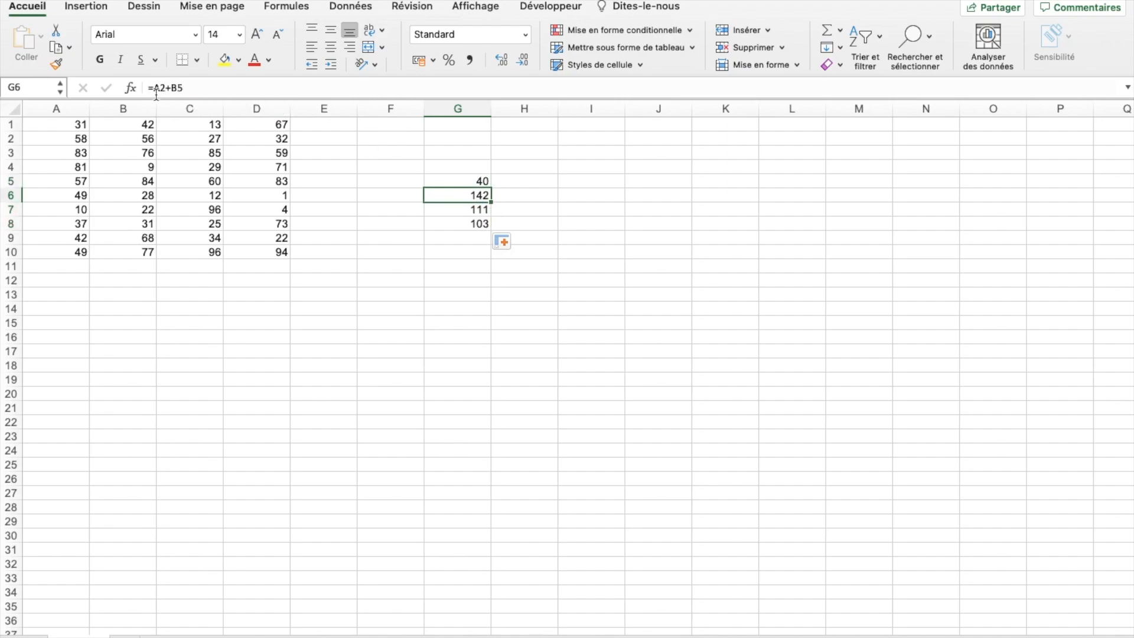
pyautogui.click(473, 214)
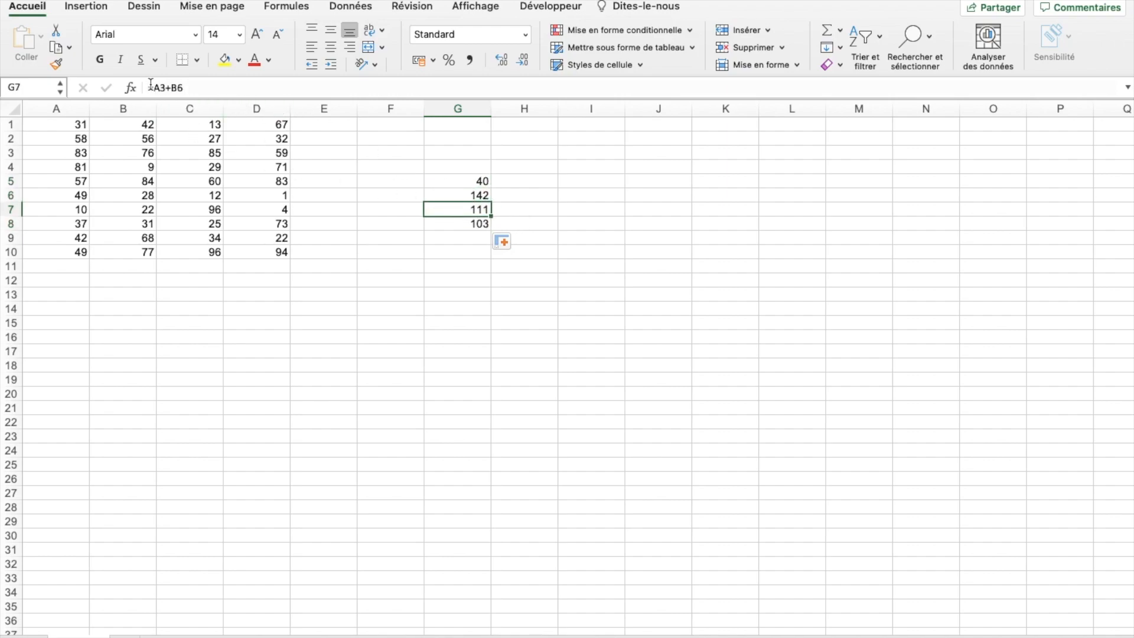
pyautogui.click(441, 224)
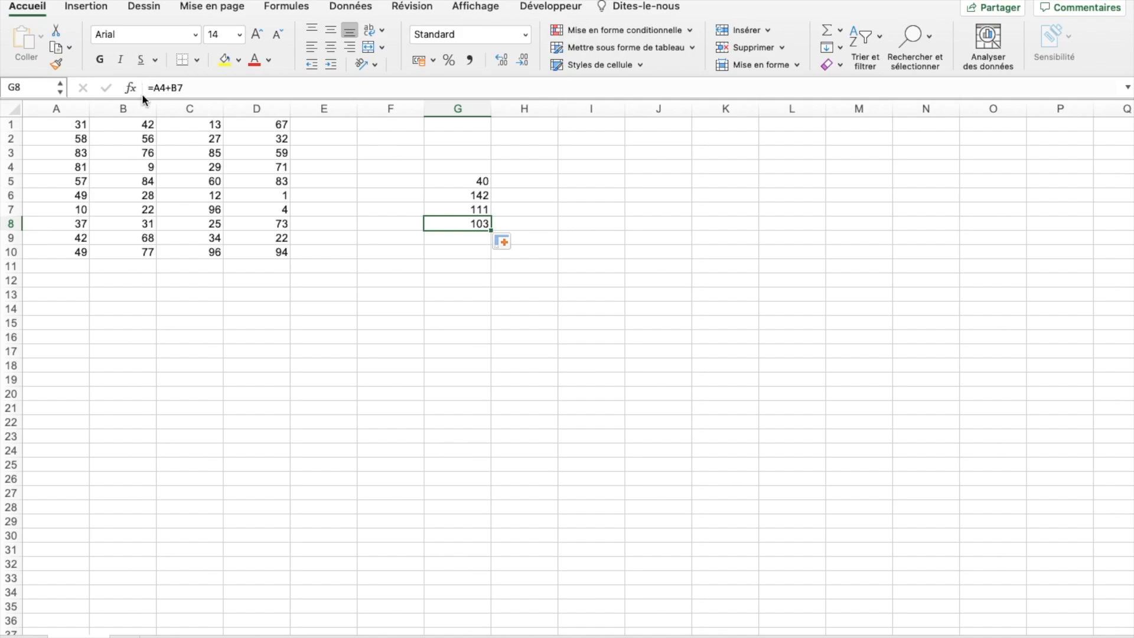
# Step: Fill the formula in G5 across to I5 and check the references in H5 and I5
pyautogui.click(468, 186)
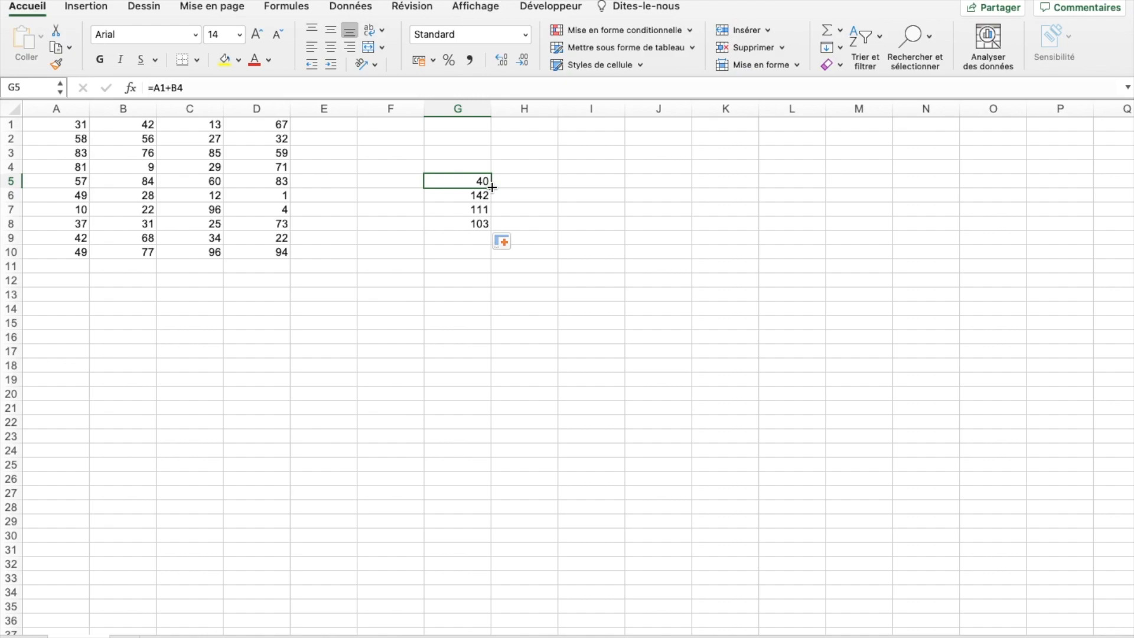
pyautogui.moveTo(492, 187); pyautogui.dragTo(625, 187)
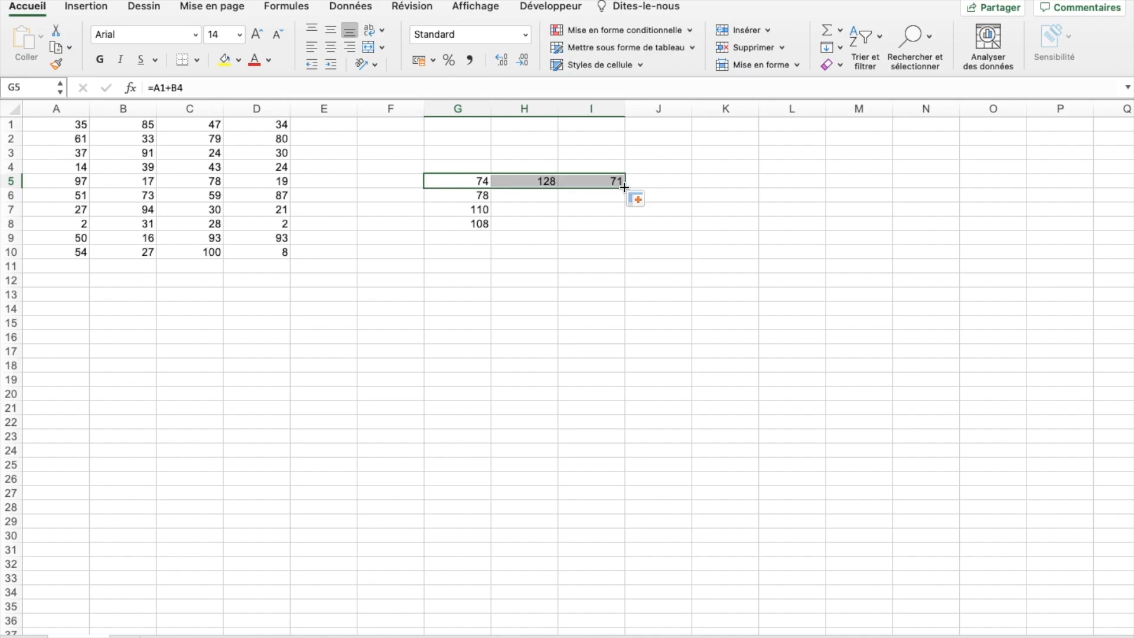
pyautogui.click(525, 179)
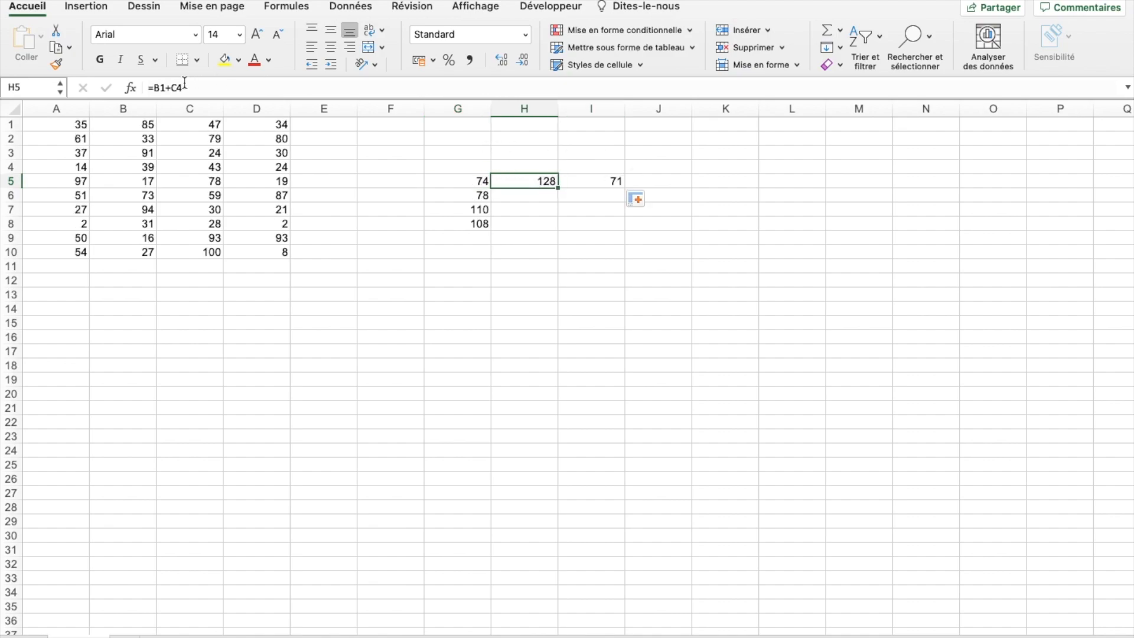
pyautogui.click(602, 183)
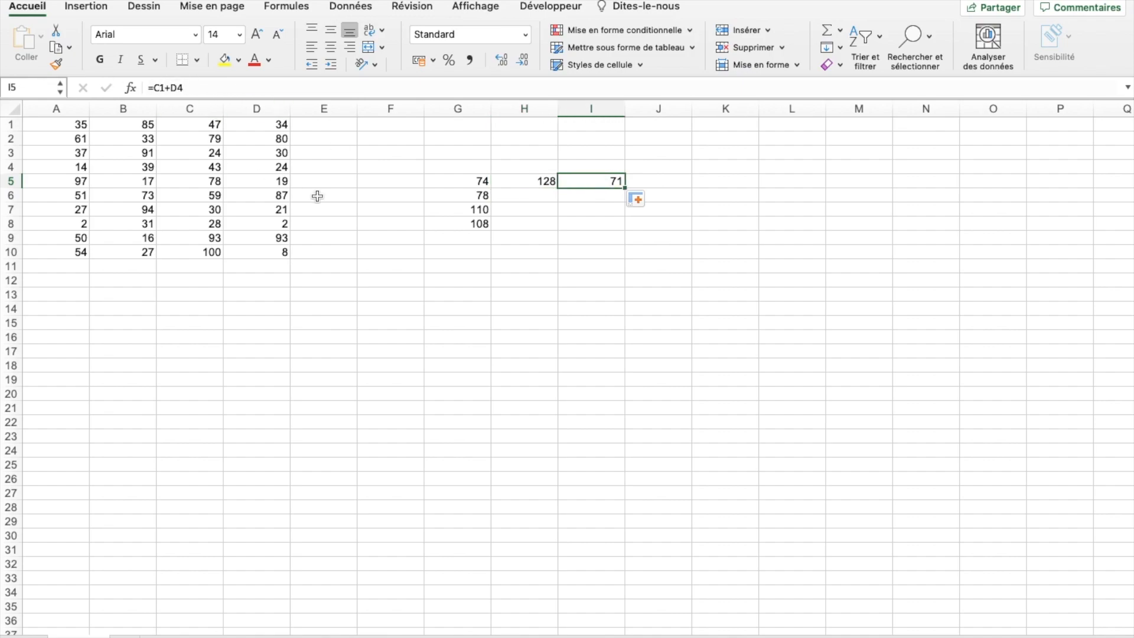
# Step: Change the formula in G5 to the multiplication =A1*B4
pyautogui.click(471, 180)
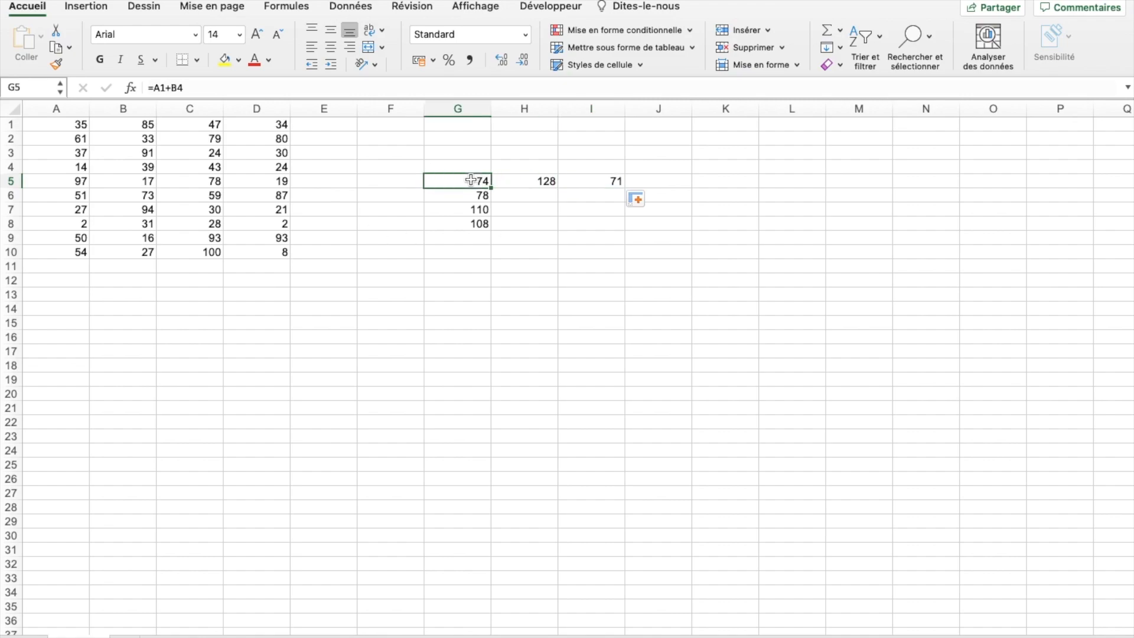
pyautogui.click(170, 88)
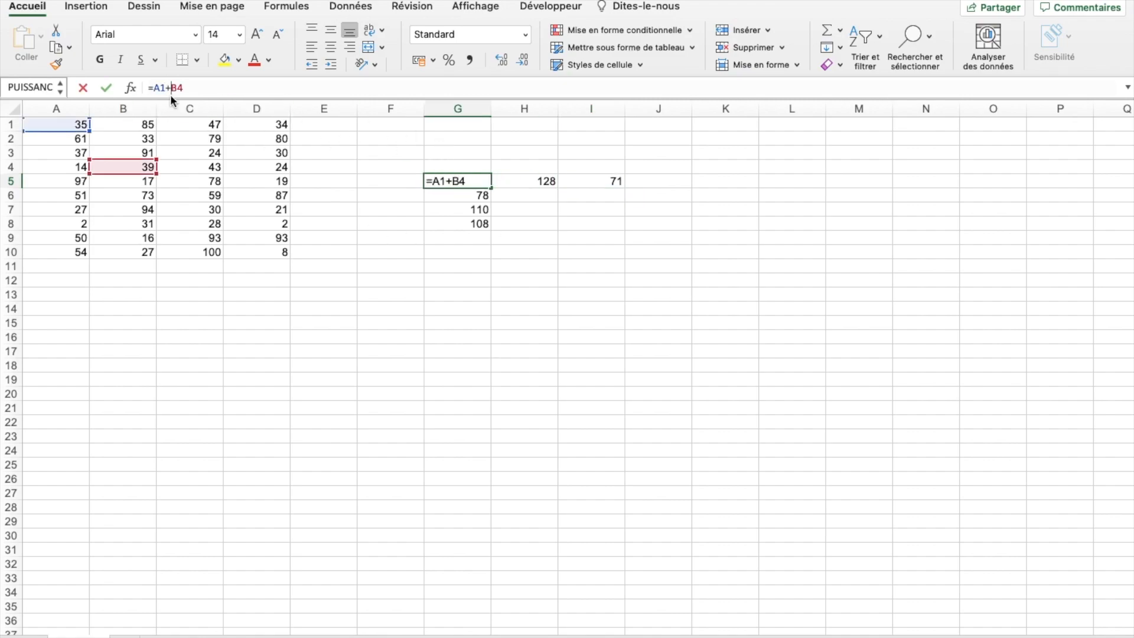
pyautogui.press('BackSpace')
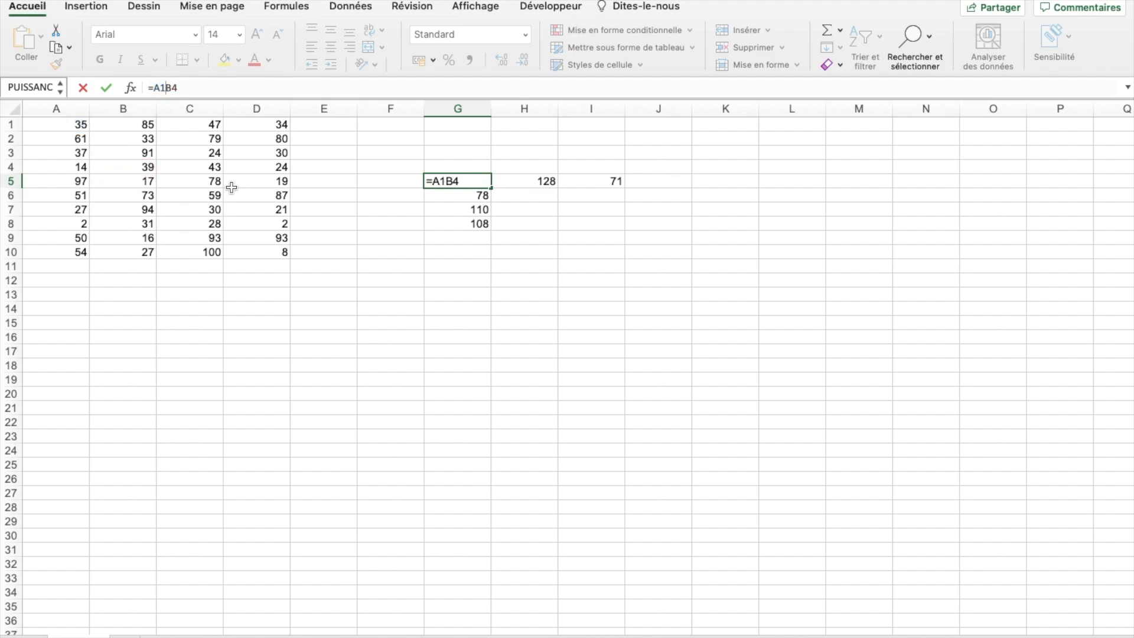
pyautogui.write('*')
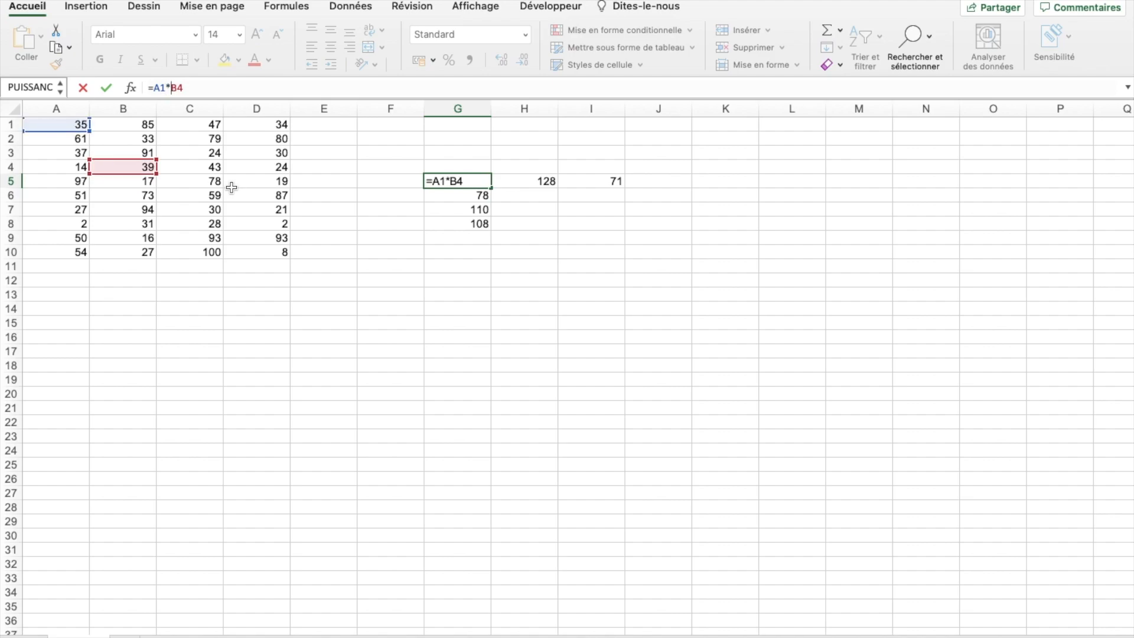
pyautogui.press('Return')
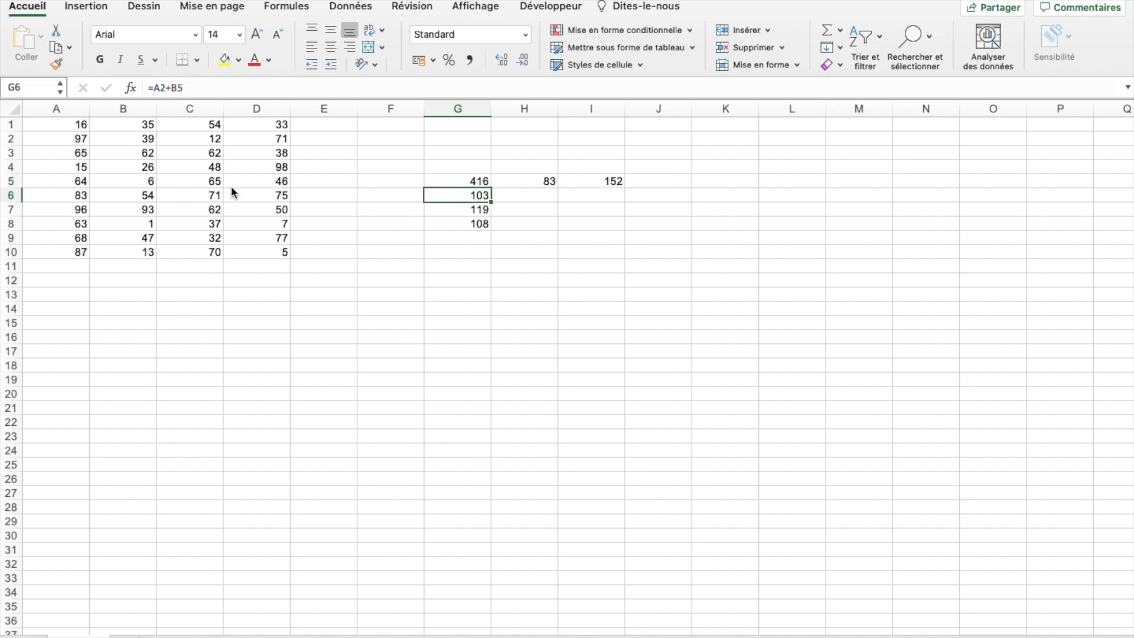
# Step: Fill the multiplication formula from G5 down to G8 and check the references in G6
pyautogui.click(487, 178)
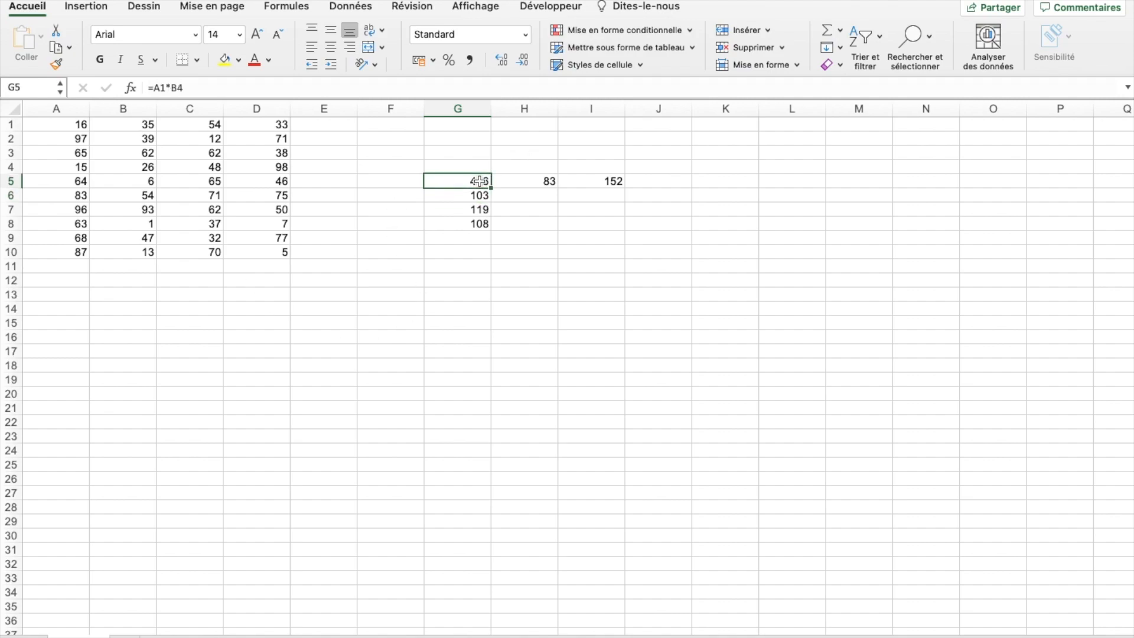
pyautogui.moveTo(492, 188); pyautogui.dragTo(494, 229)
pyautogui.press('Down')
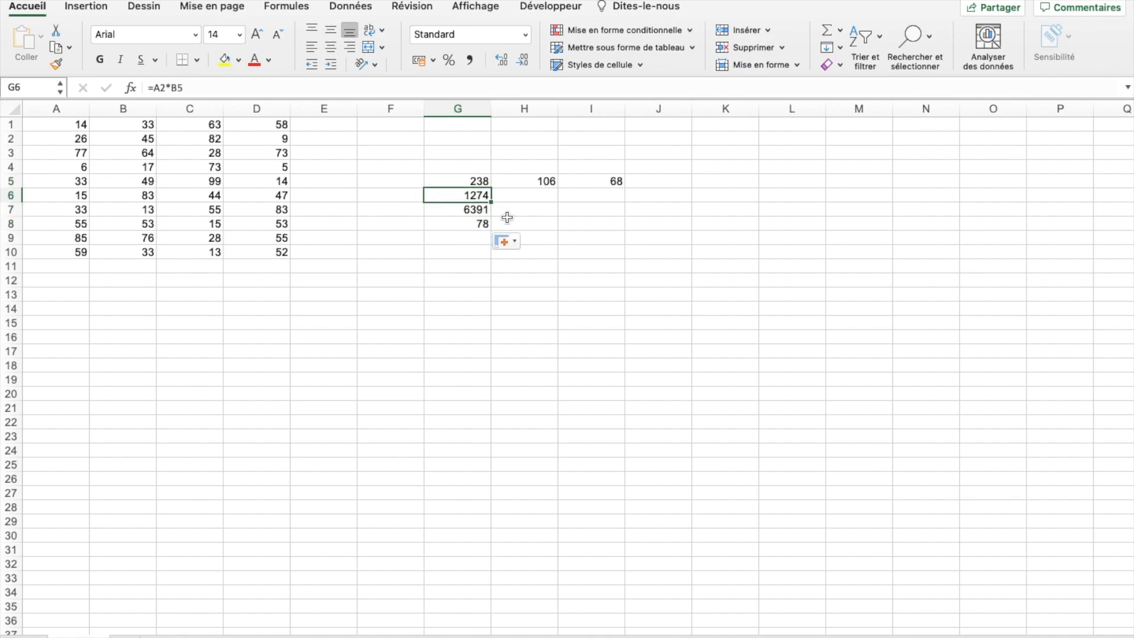
# Step: Change the formula in G7 to the division =A3/B6
pyautogui.click(484, 211)
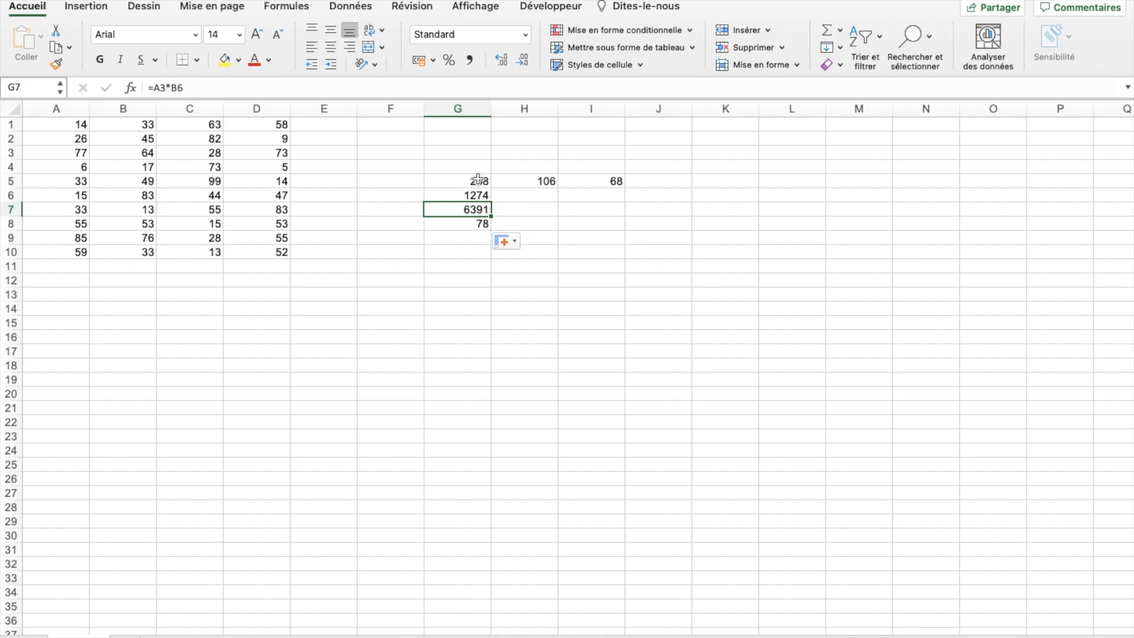
pyautogui.click(170, 87)
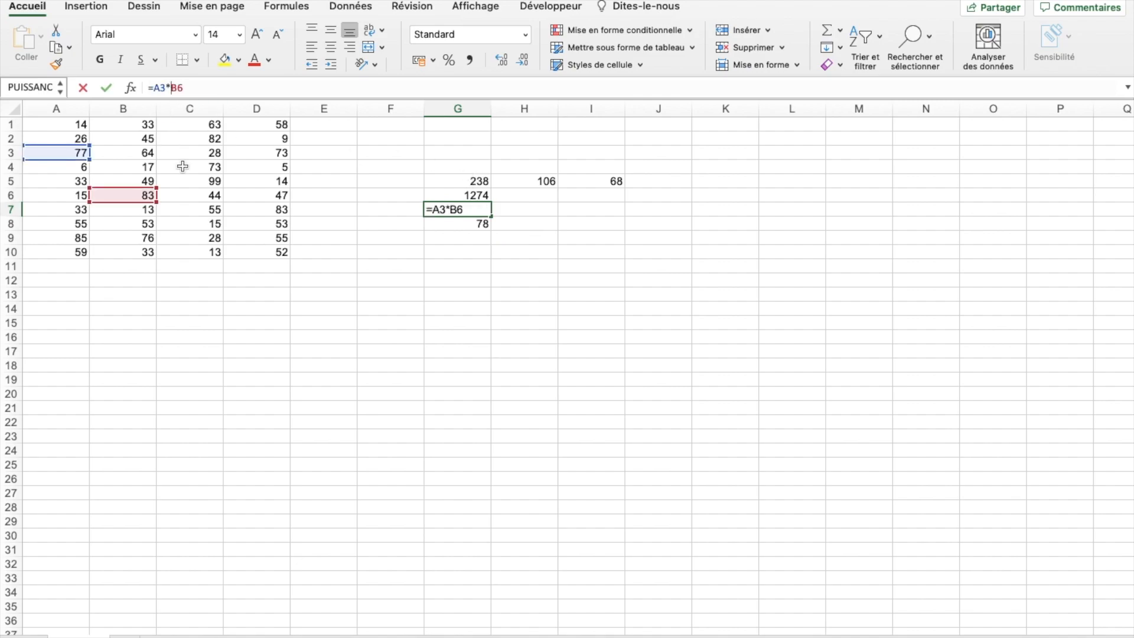
pyautogui.press('BackSpace')
pyautogui.write('/')
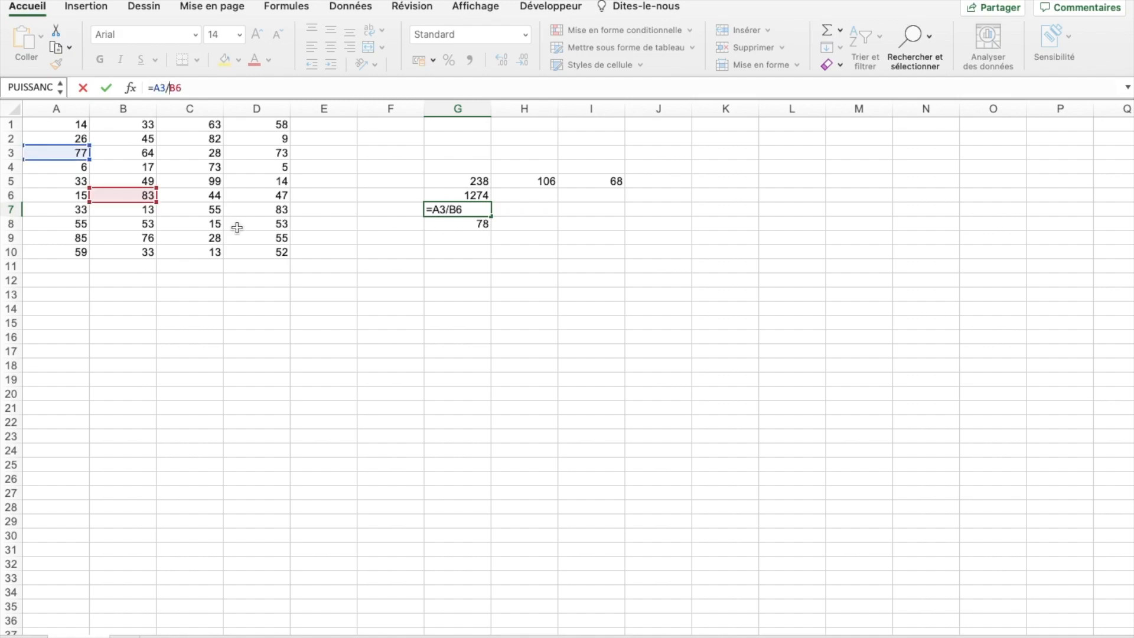
pyautogui.press('Return')
# Step: Change the formula in G5 to the subtraction =A1-B4
pyautogui.click(480, 180)
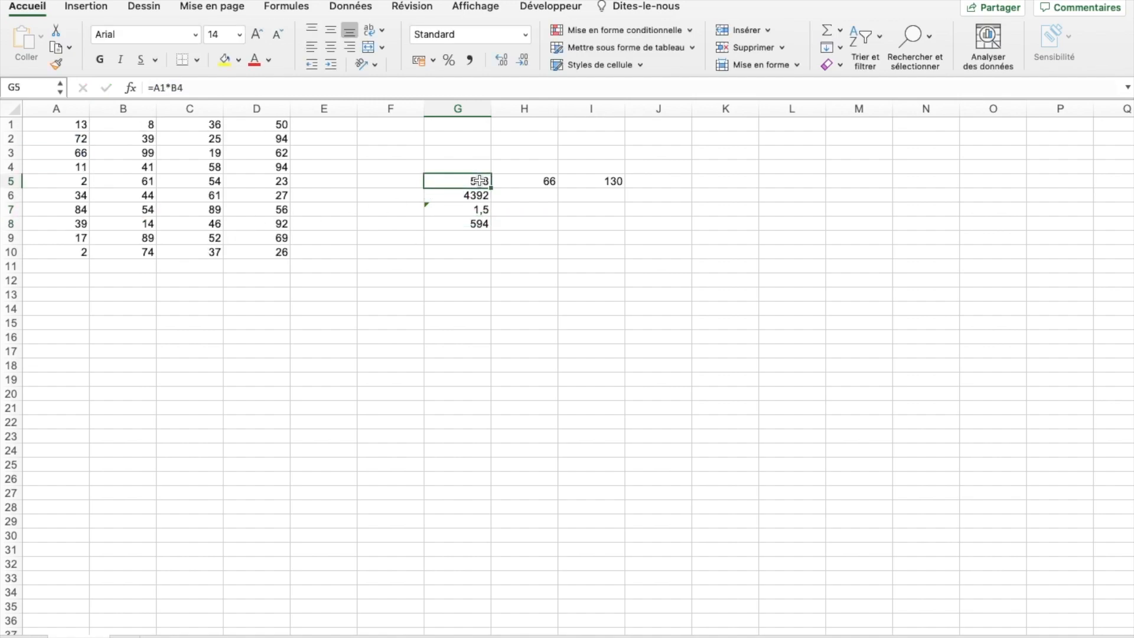
pyautogui.click(170, 87)
pyautogui.press('BackSpace')
pyautogui.write('-')
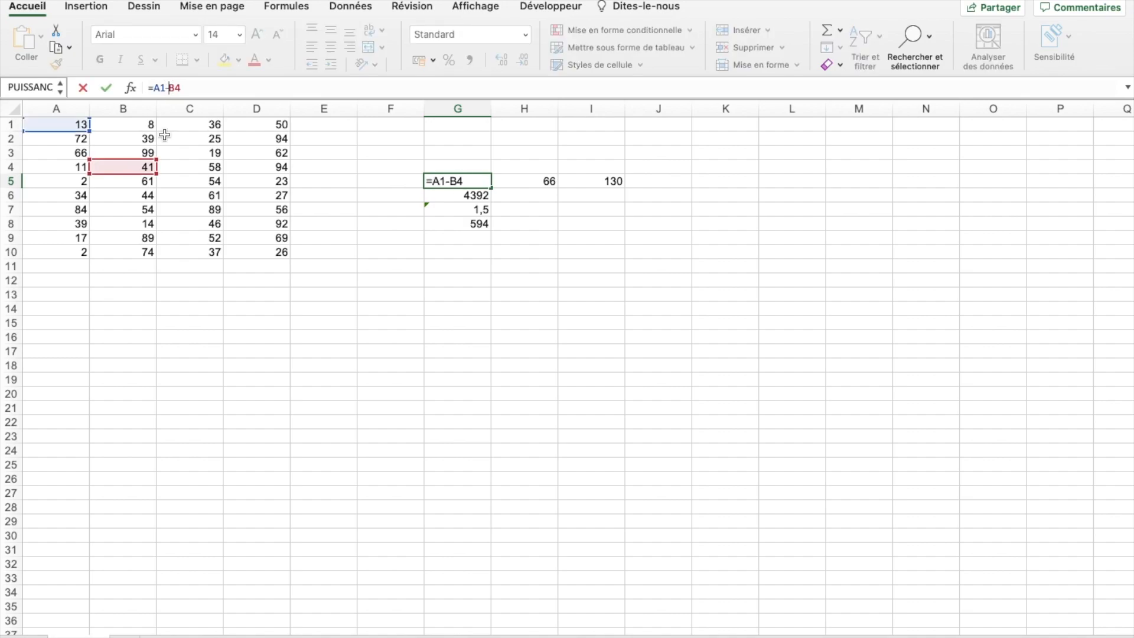
pyautogui.press('Return')
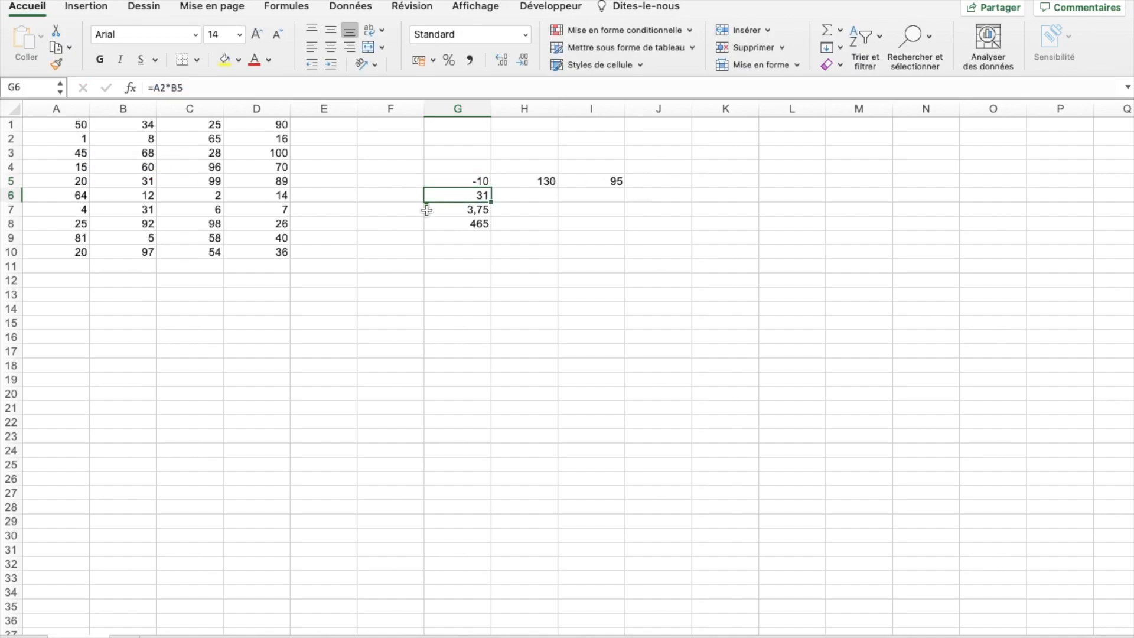
# Step: Clear the example formulas from G5:I9 and enter =A1 in cell G5
pyautogui.moveTo(452, 186); pyautogui.dragTo(598, 238)
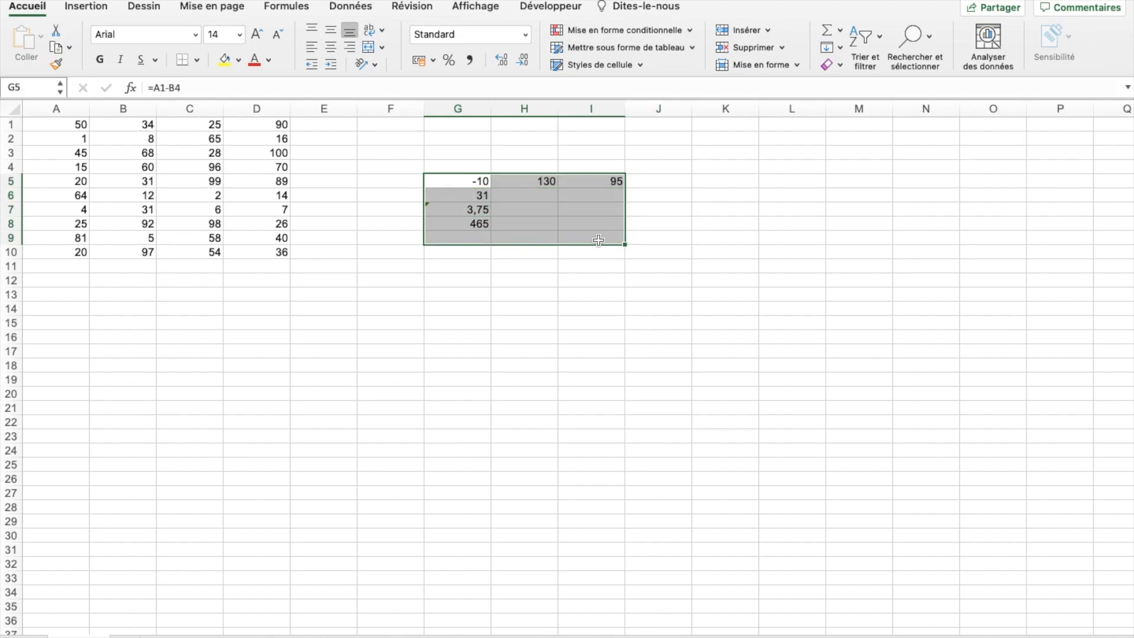
pyautogui.press('Delete')
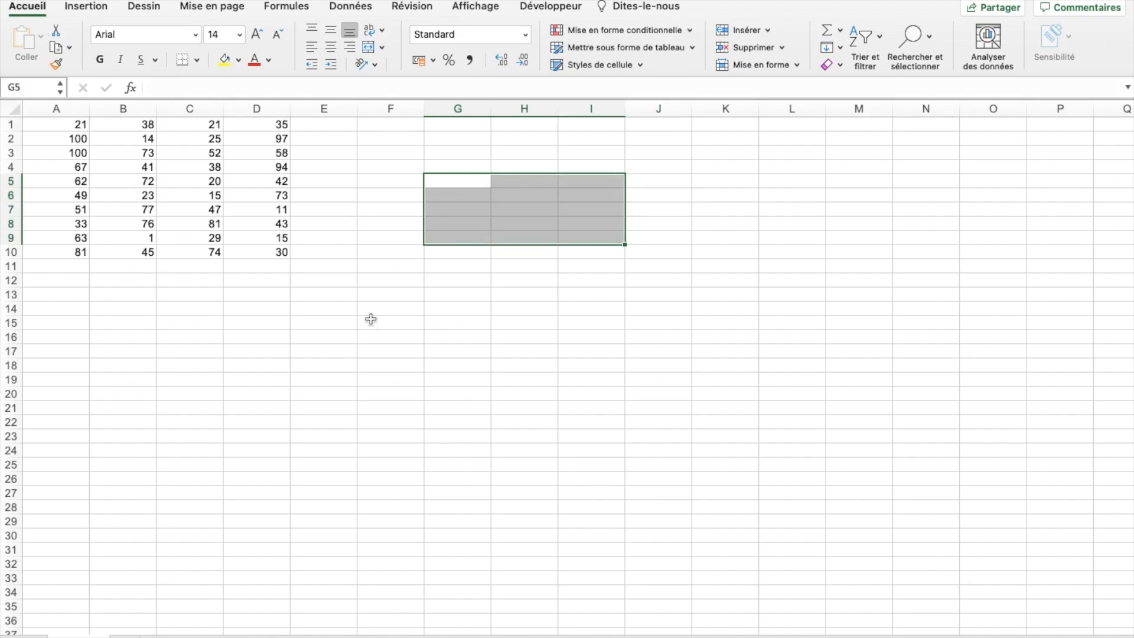
pyautogui.click(453, 180)
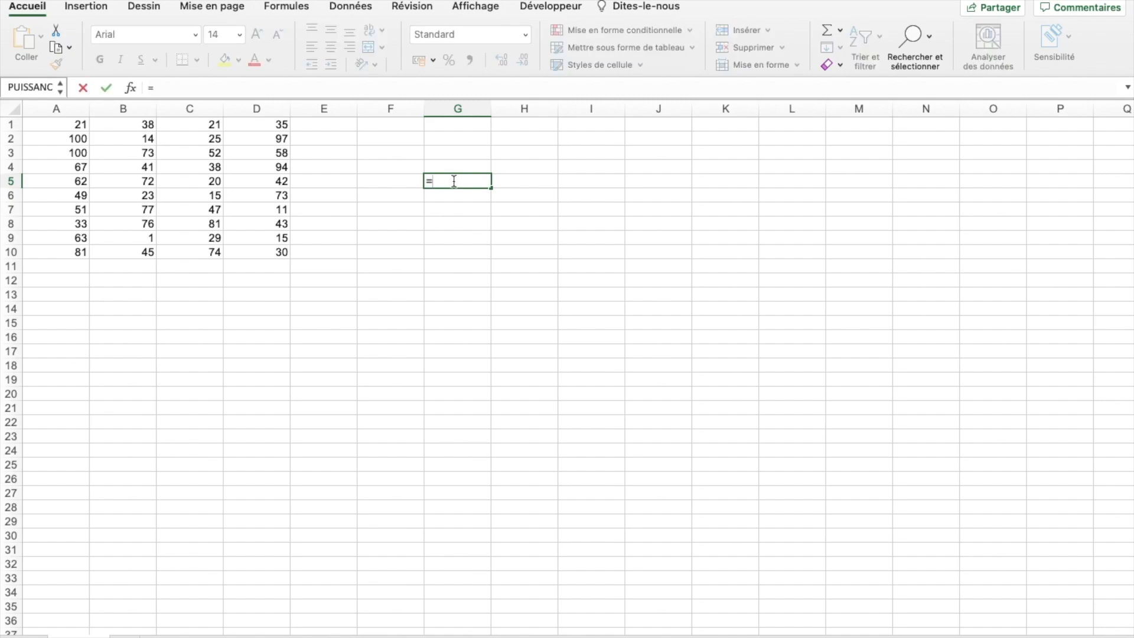
pyautogui.write('A1')
pyautogui.press('Return')
# Step: Fill the formula in G5 down to G11 and check the references in G6 through G9
pyautogui.click(455, 182)
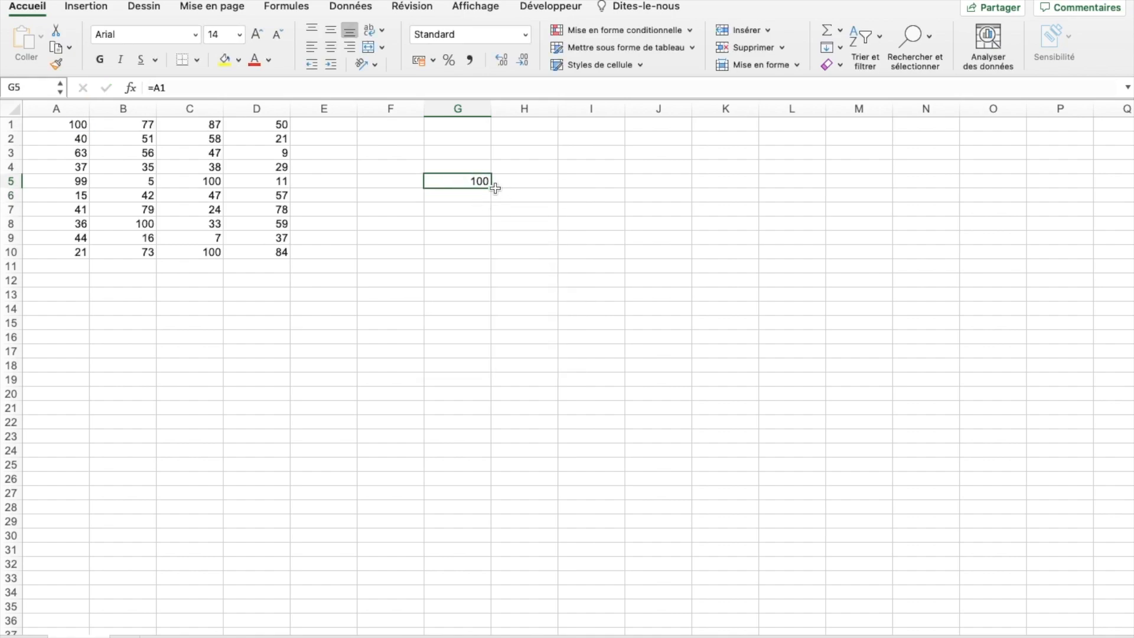
pyautogui.moveTo(492, 189); pyautogui.dragTo(489, 269)
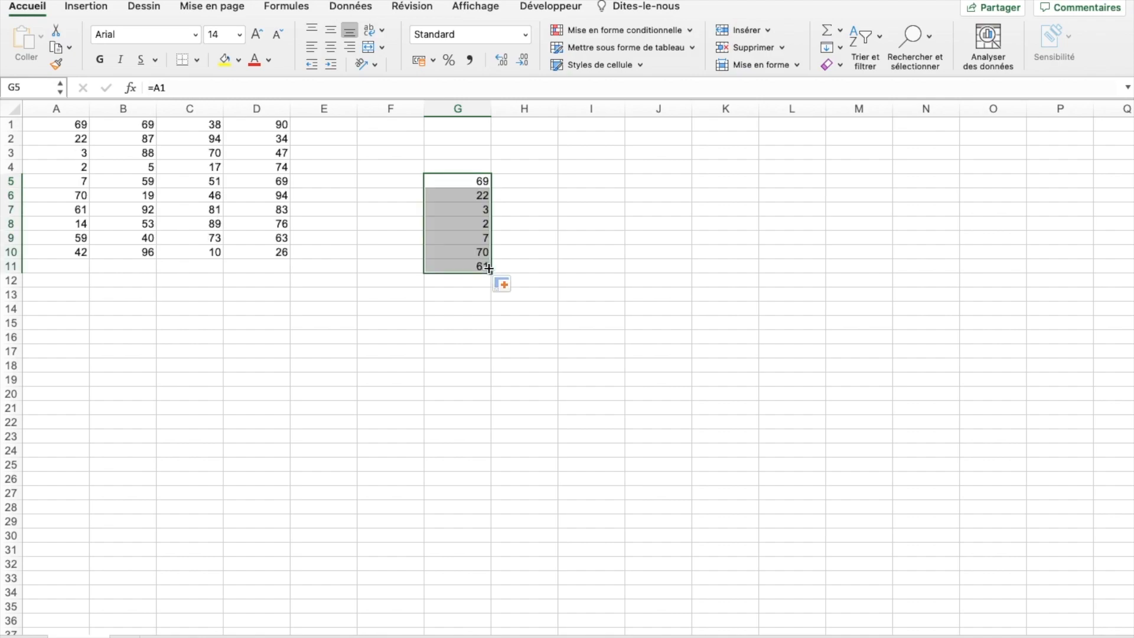
pyautogui.click(458, 197)
pyautogui.click(464, 211)
pyautogui.click(467, 222)
pyautogui.click(464, 239)
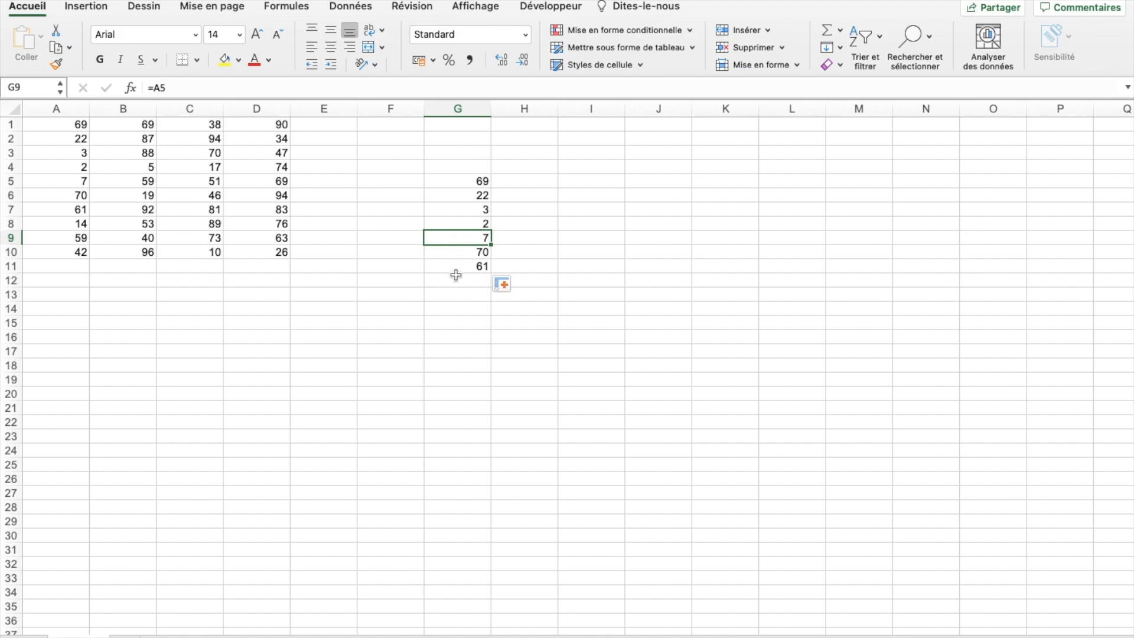
# Step: Change the reference in G5 to =A$1 so that only the row is locked
pyautogui.click(453, 180)
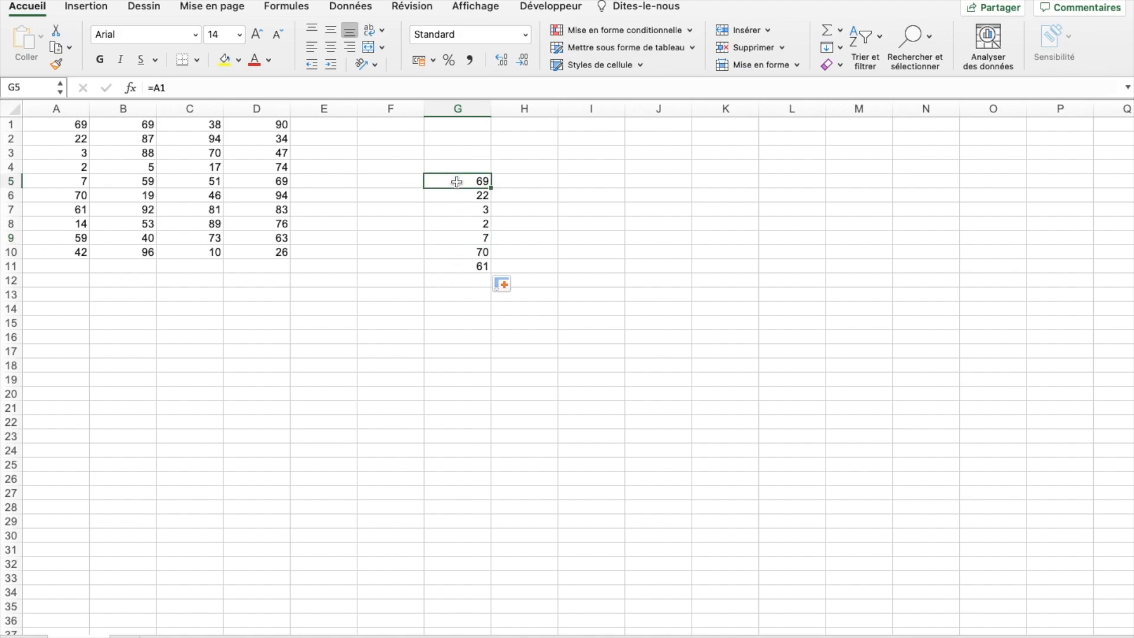
pyautogui.click(160, 87)
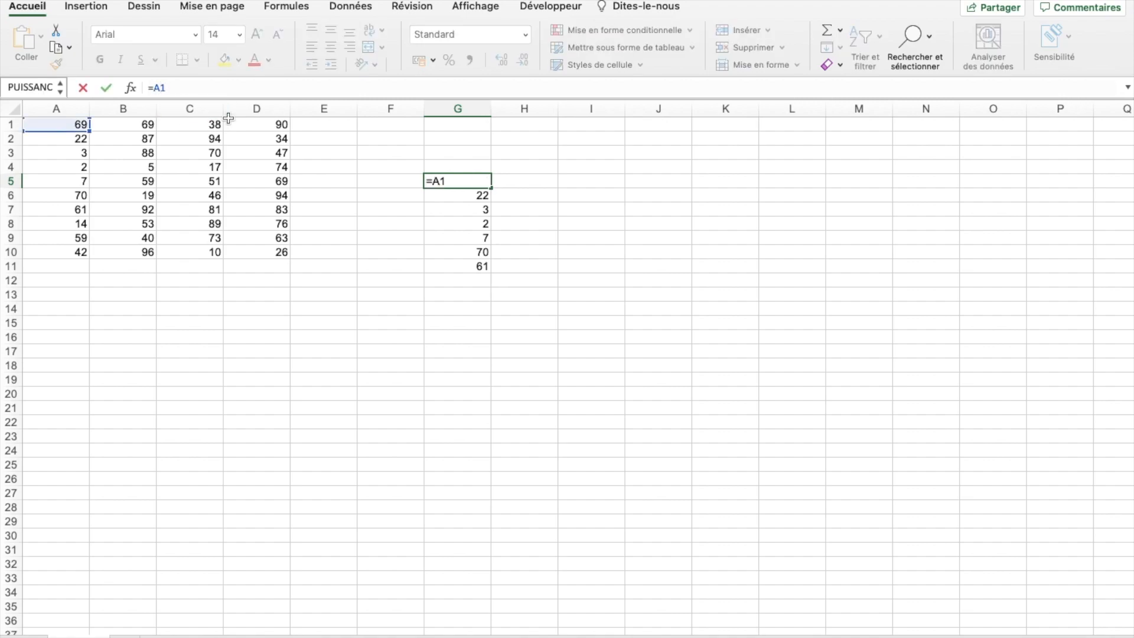
pyautogui.write('$')
pyautogui.press('Return')
# Step: Fill the row-locked formula from G5 down to G11 and check the references in G6 through G9
pyautogui.click(455, 180)
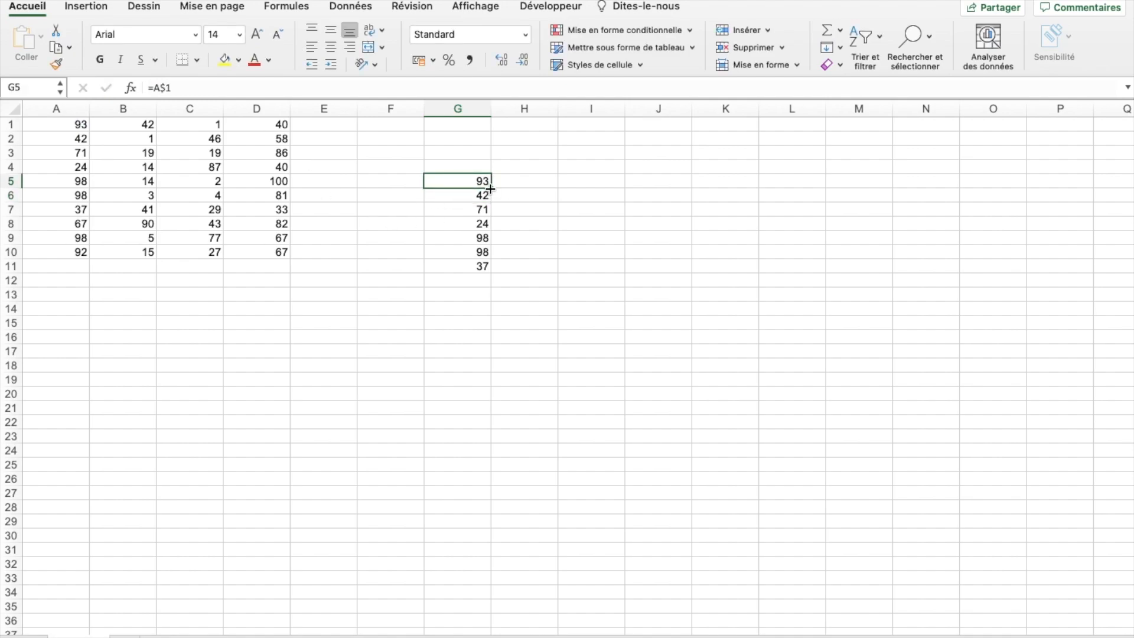
pyautogui.moveTo(491, 189); pyautogui.dragTo(486, 267)
pyautogui.click(469, 194)
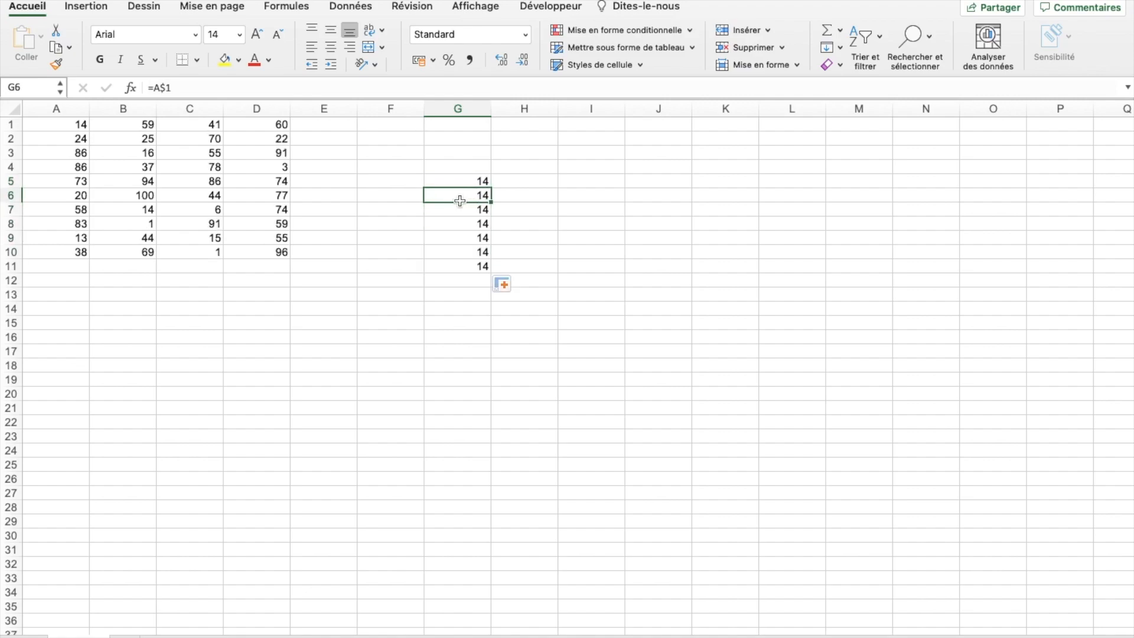
pyautogui.click(472, 210)
pyautogui.click(476, 225)
pyautogui.click(478, 238)
pyautogui.click(474, 186)
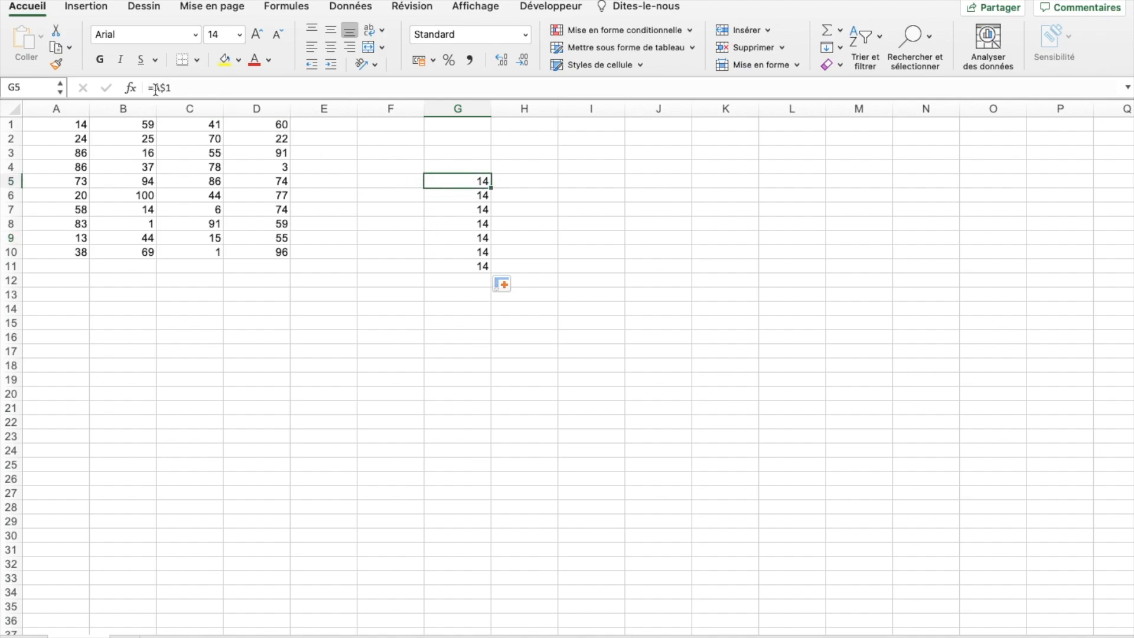
pyautogui.doubleClick(492, 188)
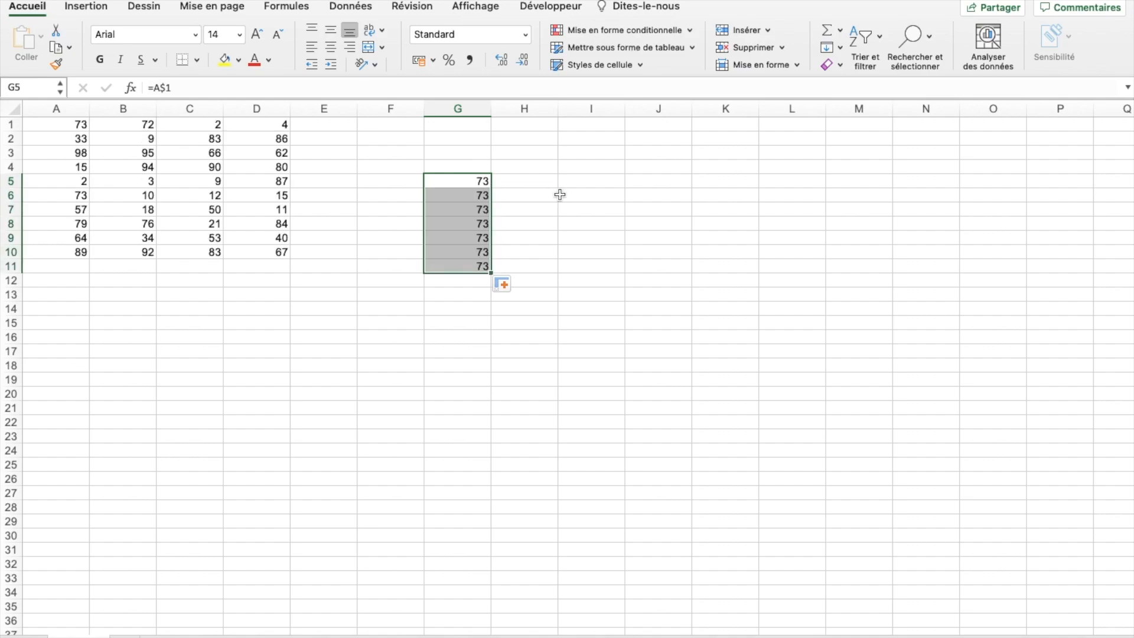
pyautogui.click(561, 195)
# Step: Fill the row-locked formula from G5 across to J5 and check the references in H5, I5 and J5
pyautogui.click(480, 181)
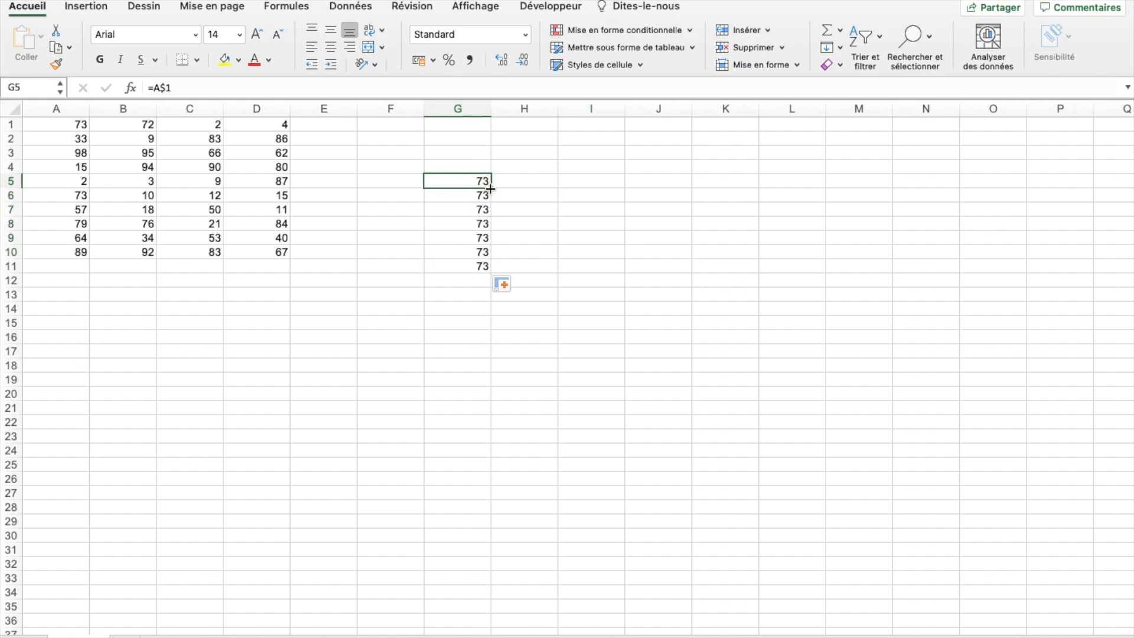
pyautogui.moveTo(490, 188); pyautogui.dragTo(655, 189)
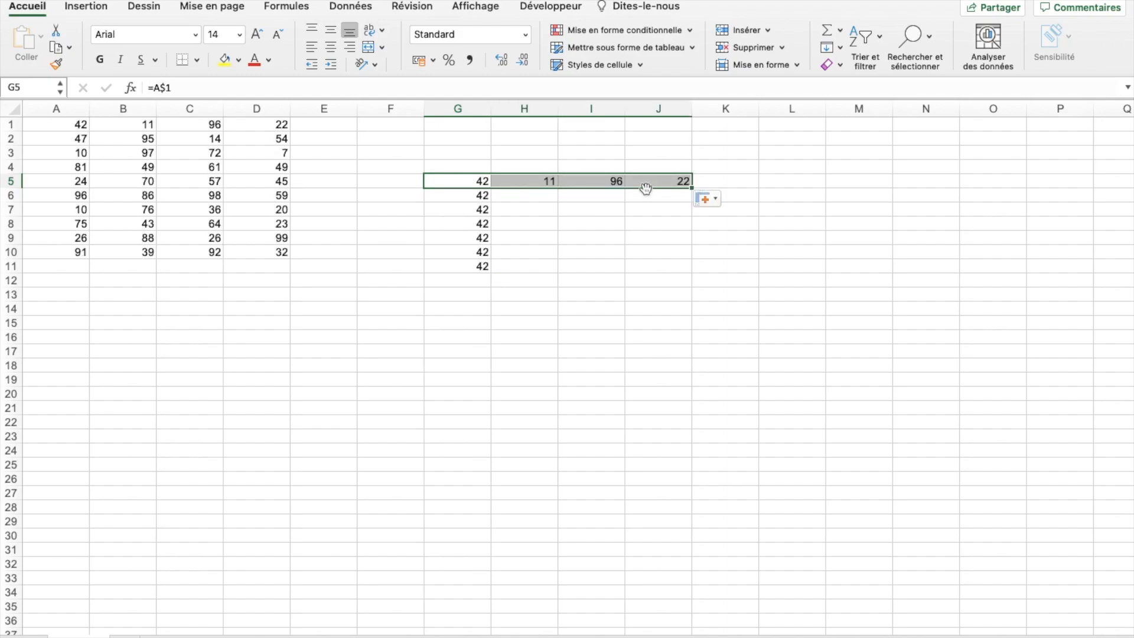
pyautogui.click(545, 184)
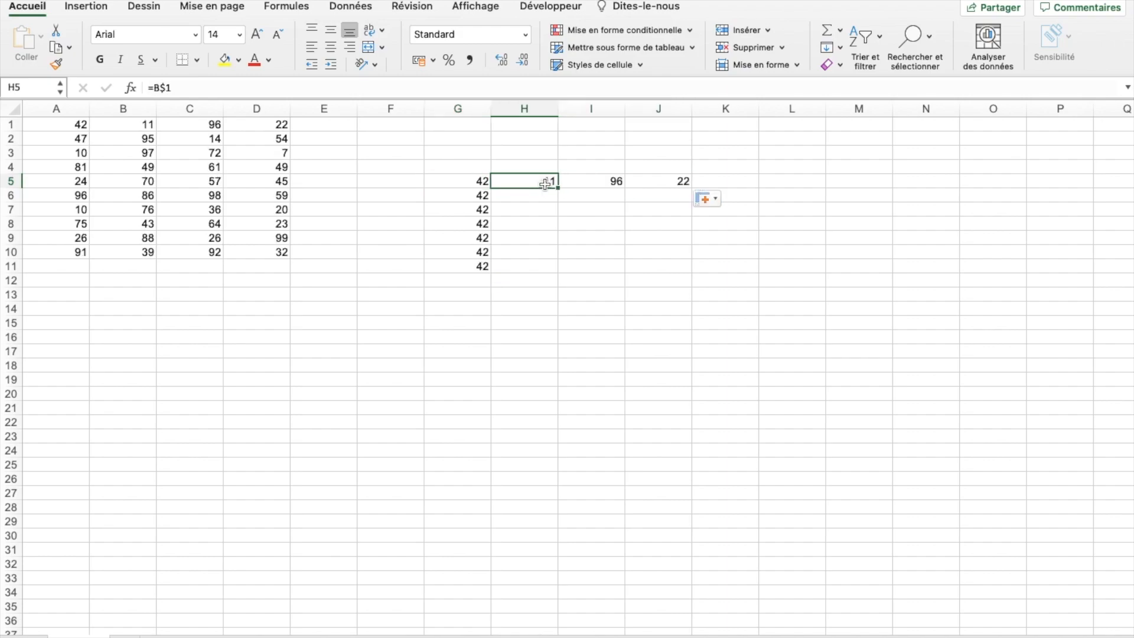
pyautogui.click(608, 180)
pyautogui.click(664, 182)
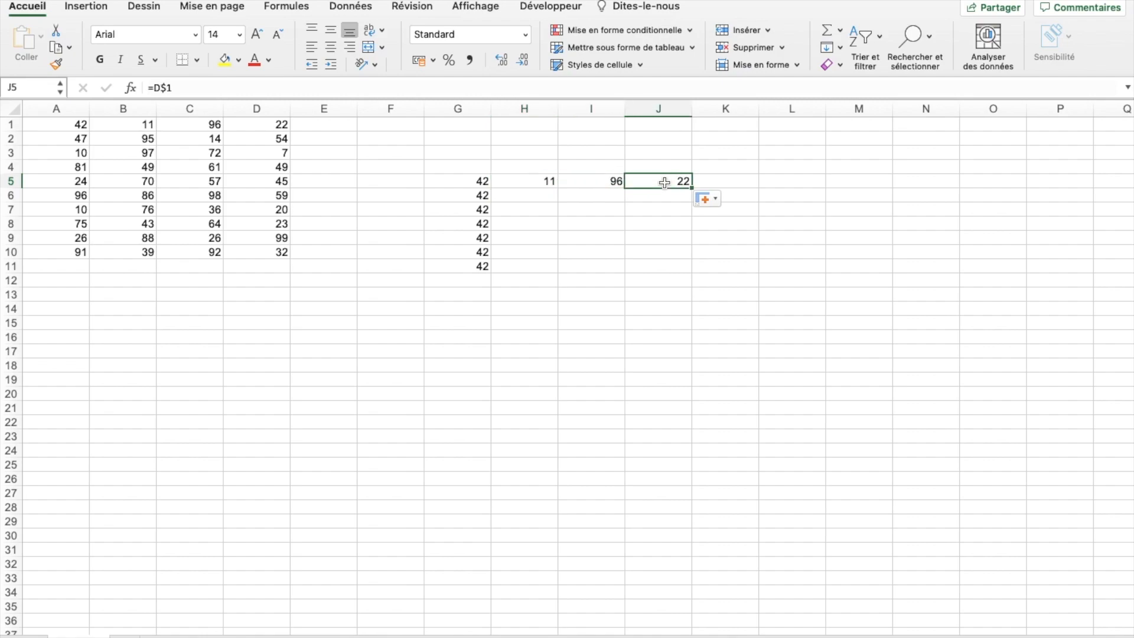
# Step: Change the reference in G5 to =$A1 so that only the column is locked
pyautogui.click(473, 182)
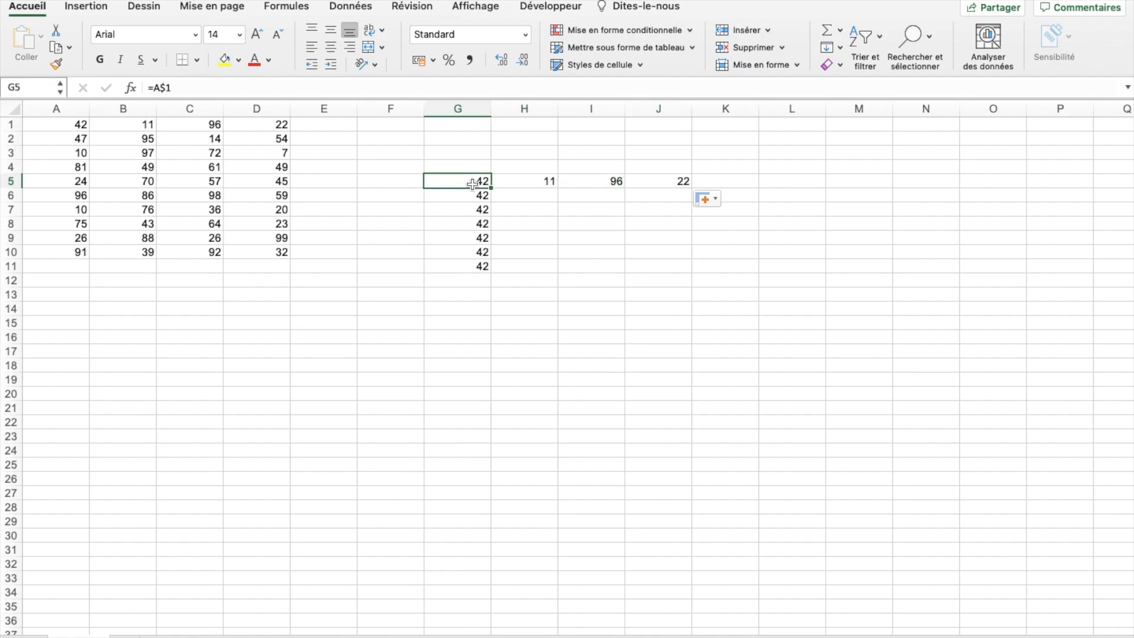
pyautogui.click(153, 87)
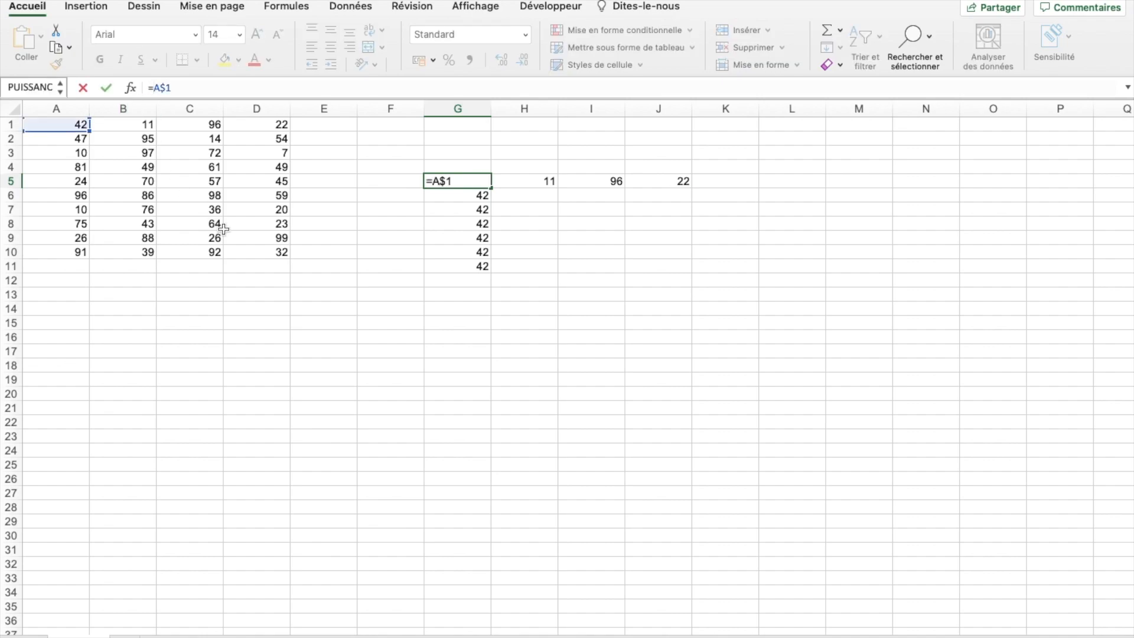
pyautogui.write('$')
pyautogui.press('BackSpace')
pyautogui.press('Return')
# Step: Fill the column-locked formula from G5 across to J5 and check the references in H5, I5 and J5
pyautogui.click(485, 183)
pyautogui.moveTo(492, 189); pyautogui.dragTo(711, 189)
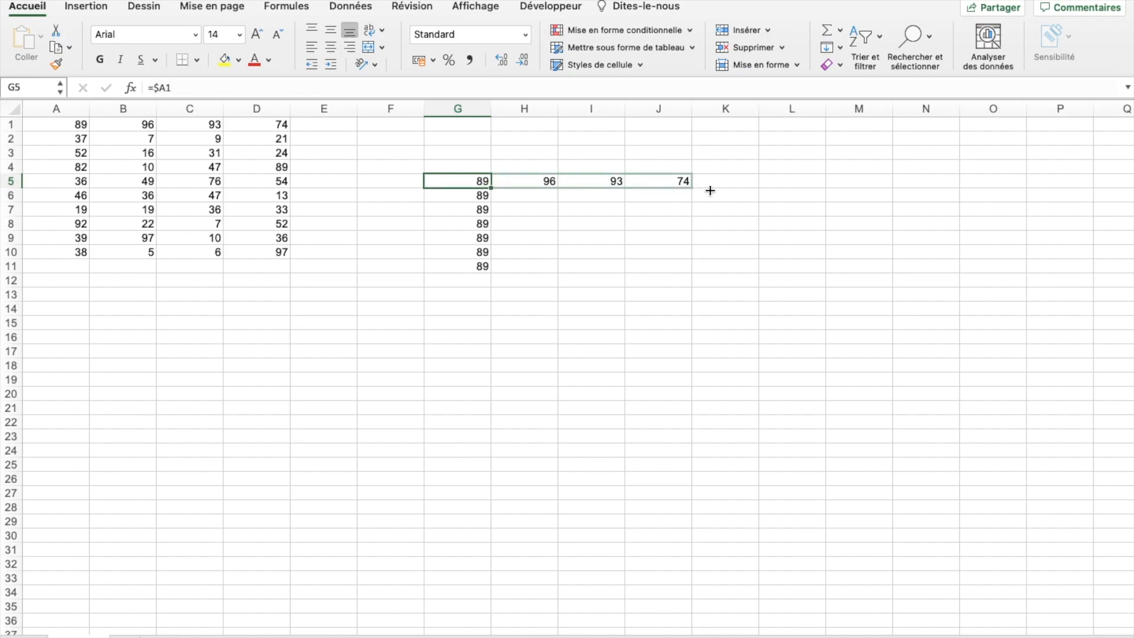
pyautogui.click(480, 184)
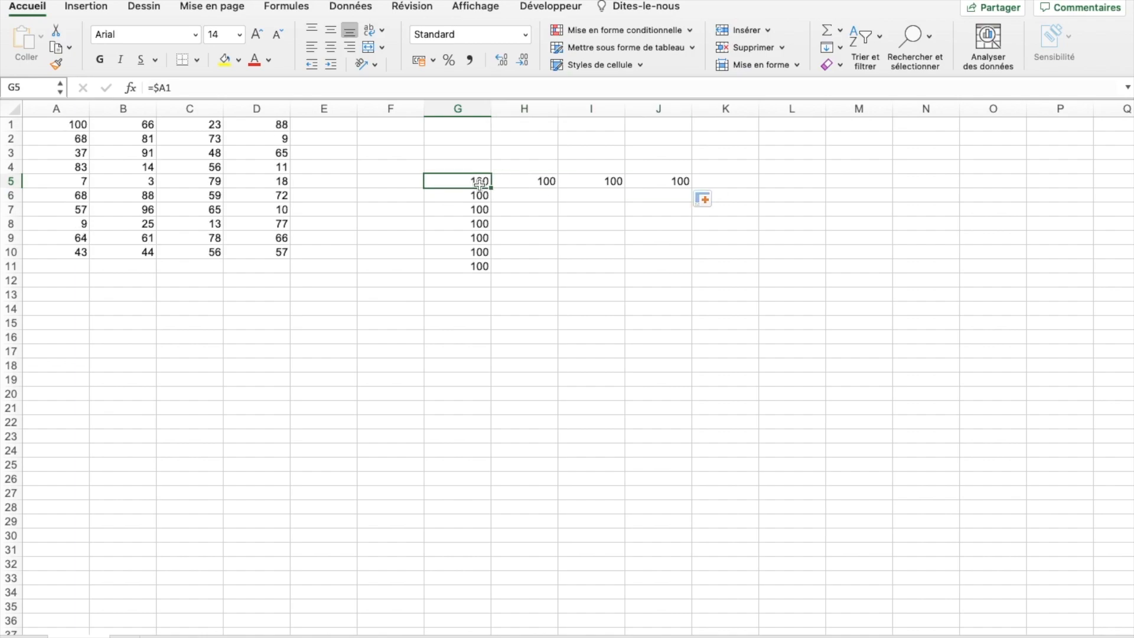
pyautogui.click(538, 182)
pyautogui.click(610, 181)
pyautogui.click(670, 183)
# Step: Fill the column-locked formula from G5 down to G11 and check the references in G5:J5 and G6:G9
pyautogui.click(476, 186)
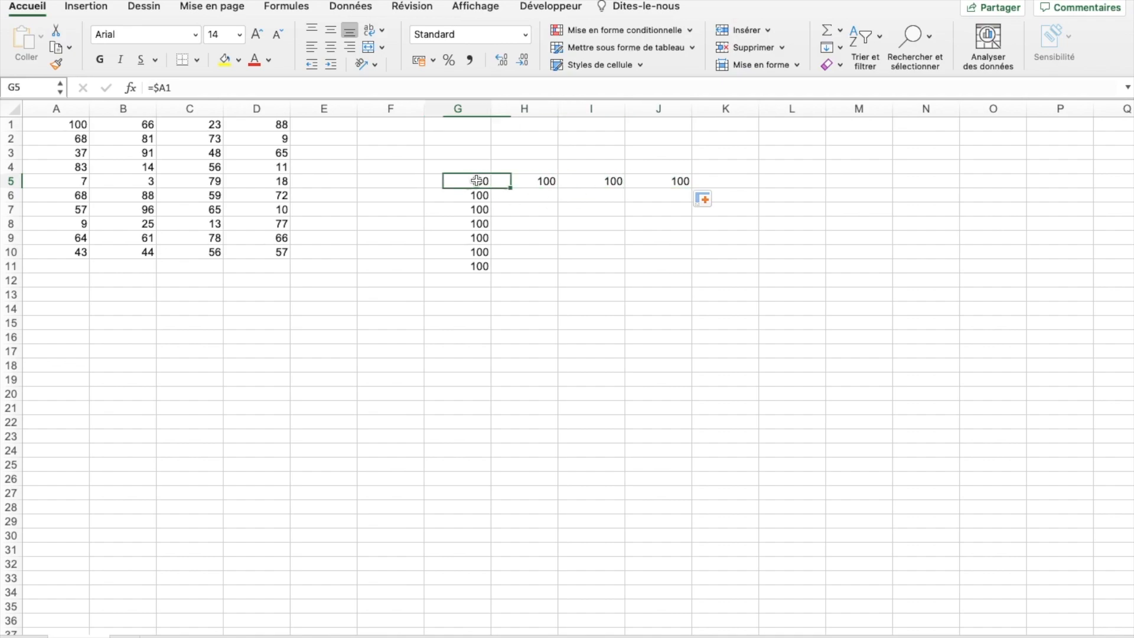
pyautogui.moveTo(490, 188); pyautogui.dragTo(494, 268)
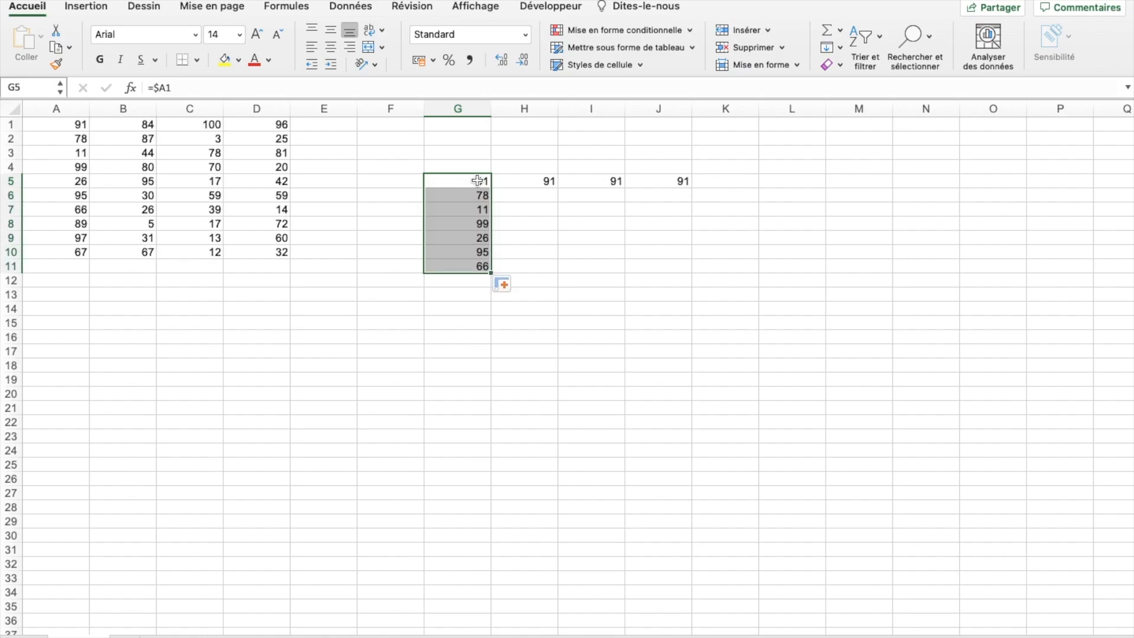
pyautogui.click(529, 180)
pyautogui.click(615, 182)
pyautogui.click(658, 180)
pyautogui.click(481, 180)
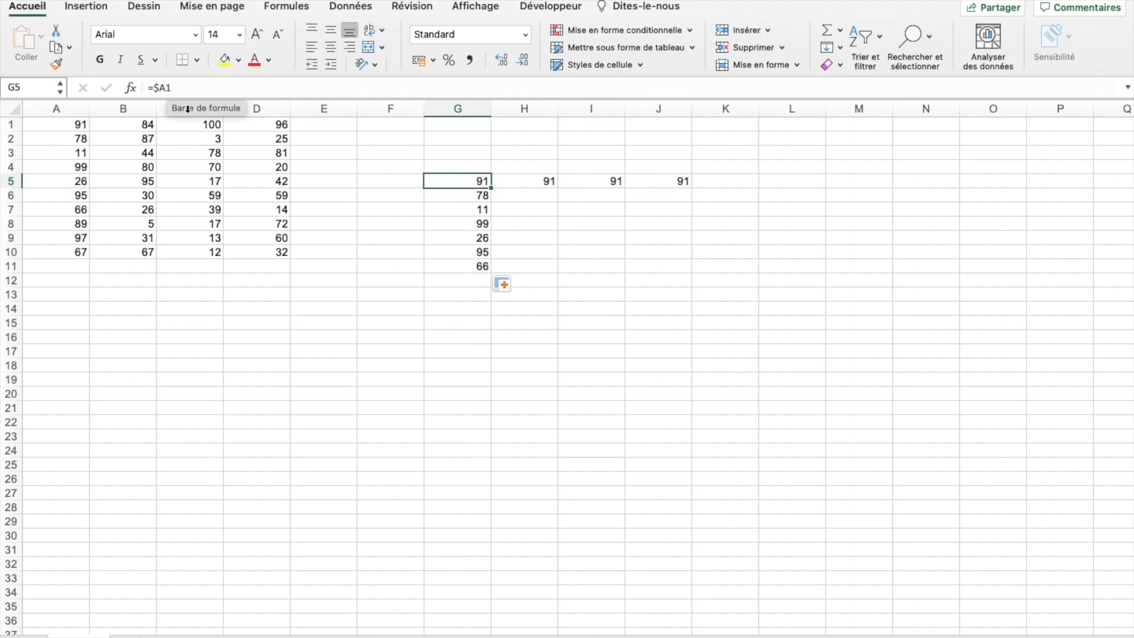
pyautogui.click(473, 196)
pyautogui.click(472, 209)
pyautogui.click(471, 225)
pyautogui.click(472, 240)
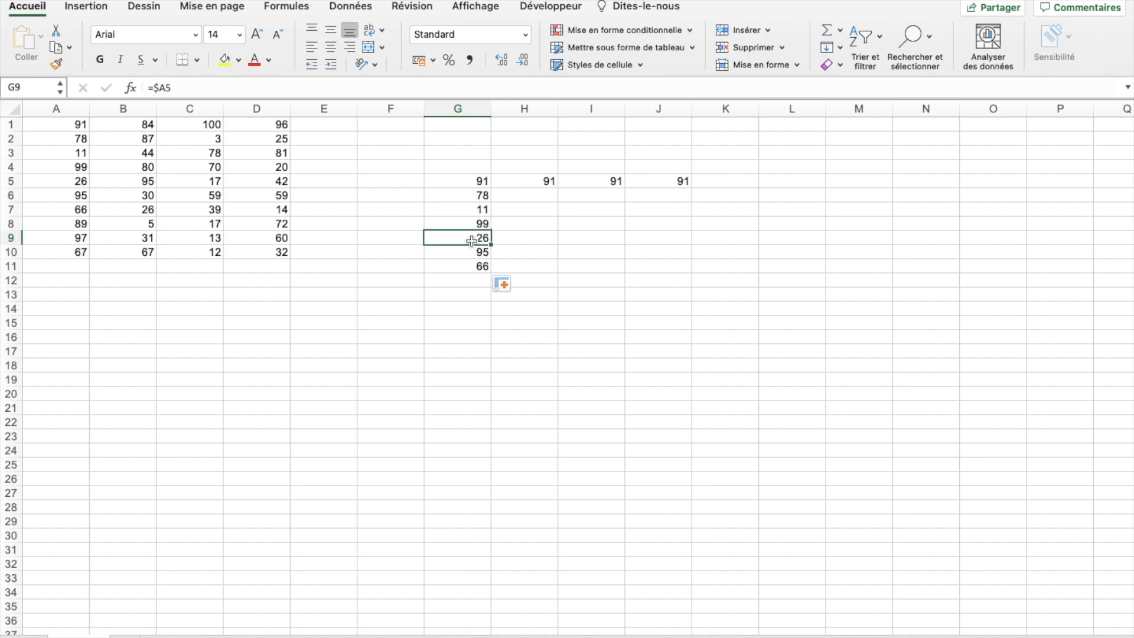
# Step: Change the reference in G5 to the fully absolute =$A$1
pyautogui.click(470, 181)
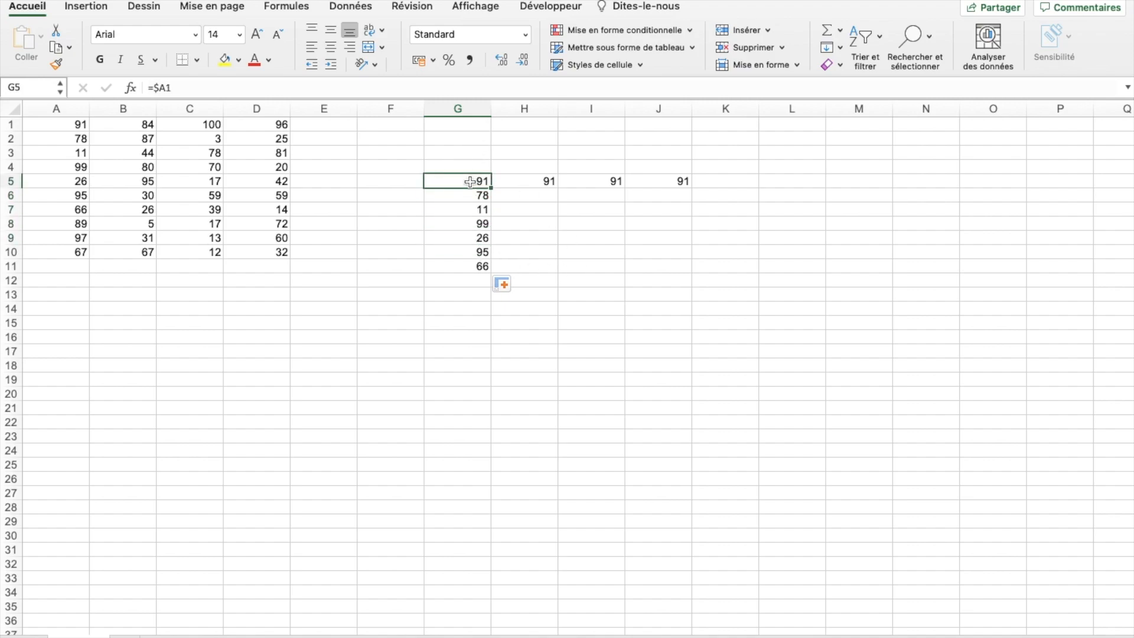
pyautogui.click(166, 87)
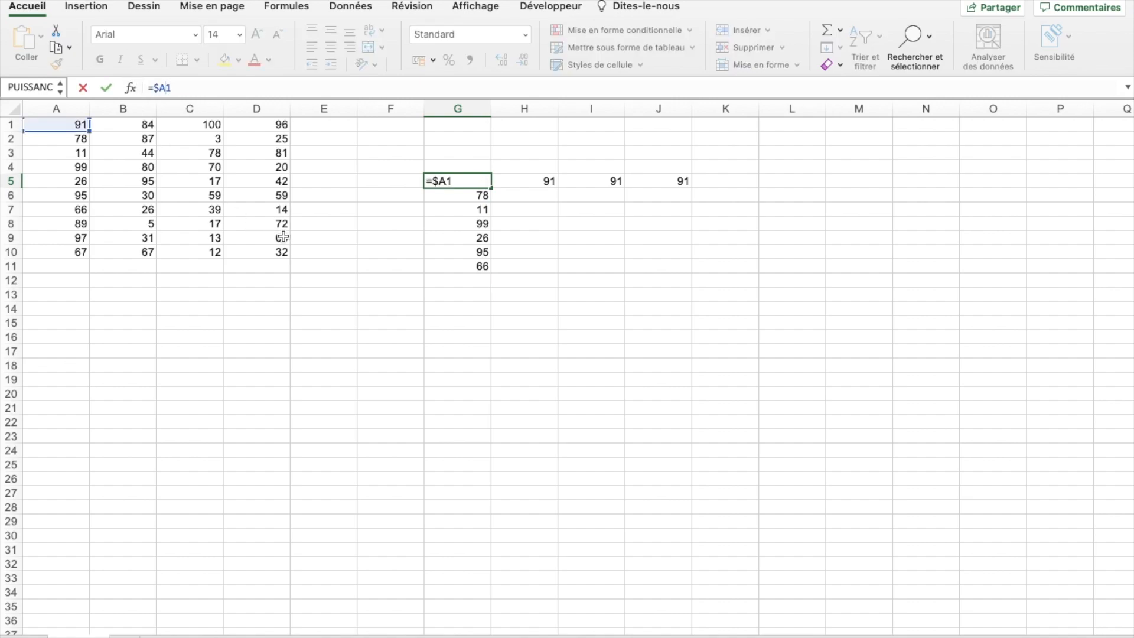
pyautogui.write('$')
pyautogui.press('Return')
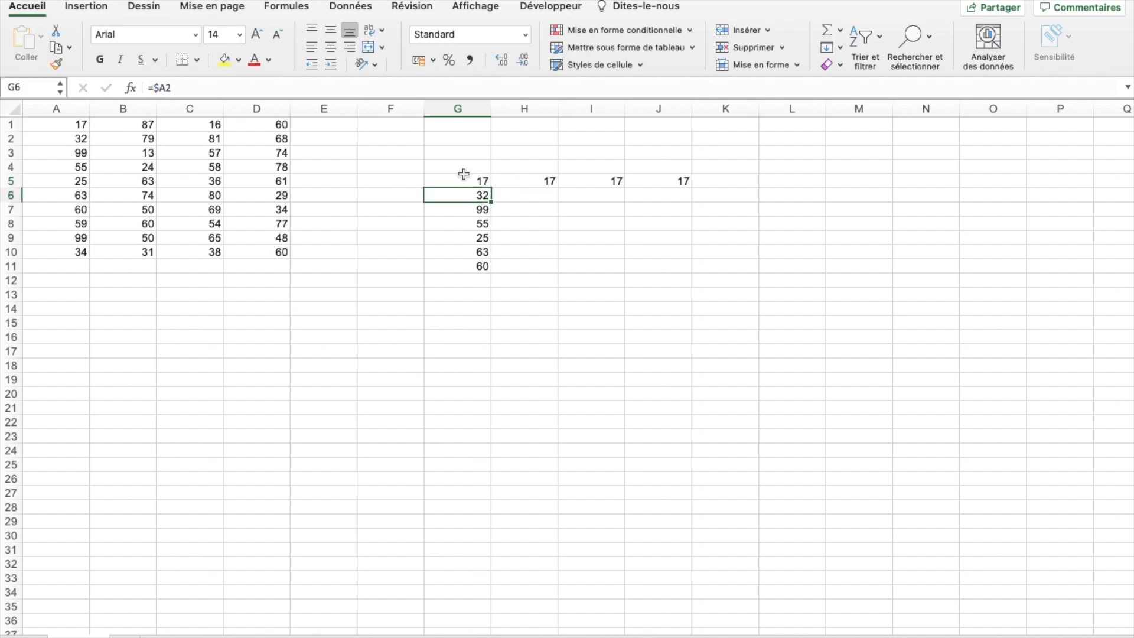
# Step: Fill the absolute reference from G5 down to G11 and across to J5
pyautogui.click(463, 177)
pyautogui.moveTo(490, 187); pyautogui.dragTo(490, 271)
pyautogui.click(483, 182)
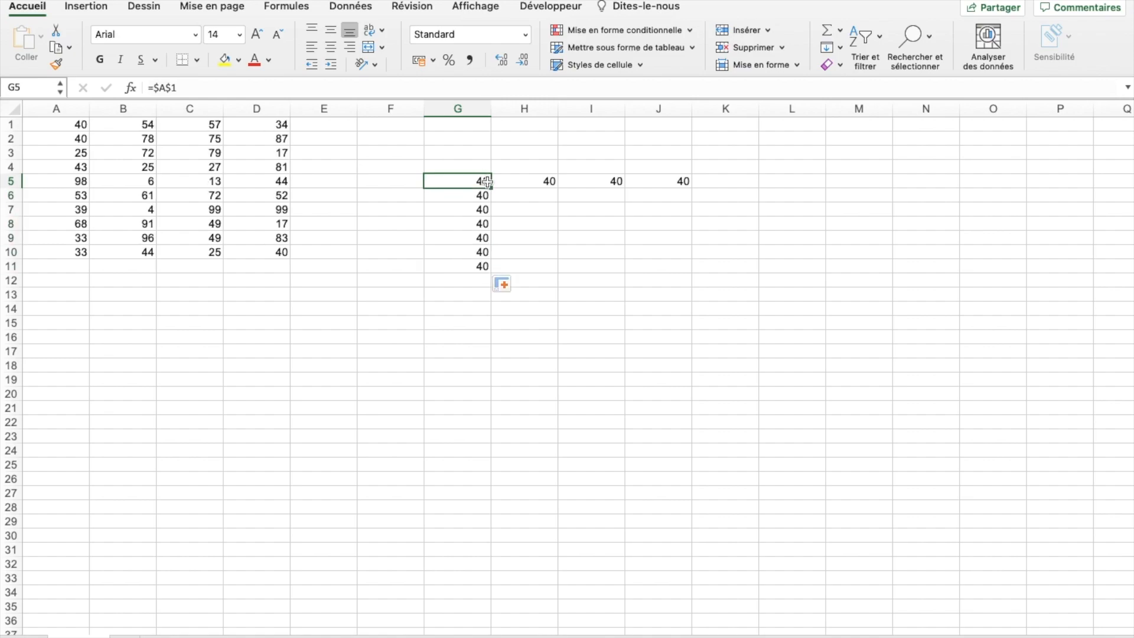
pyautogui.moveTo(493, 187); pyautogui.dragTo(714, 179)
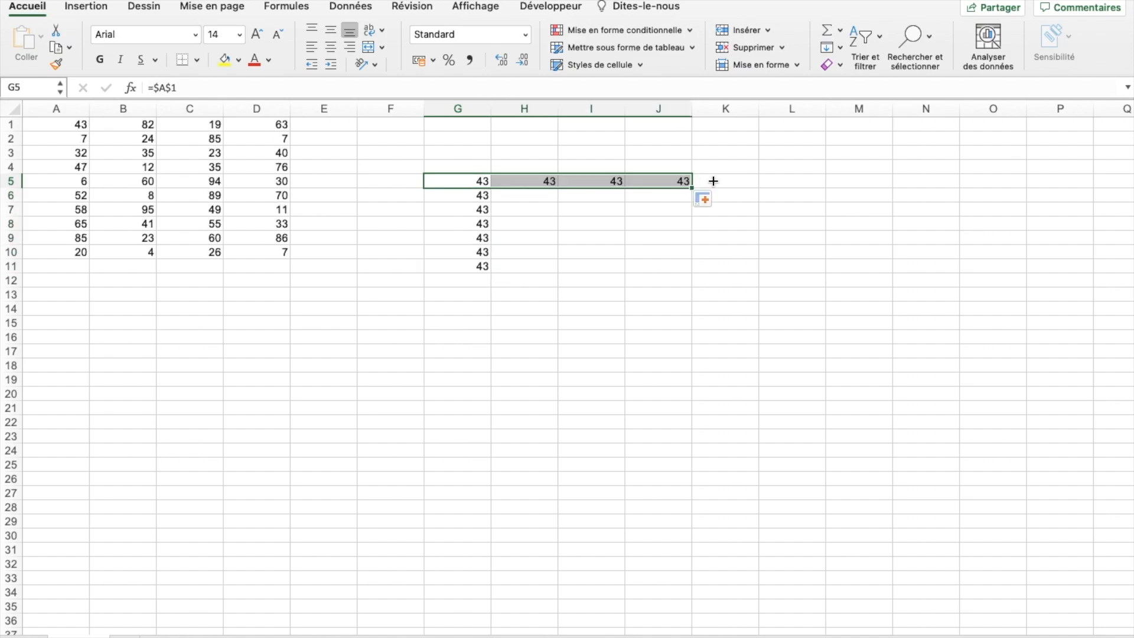
# Step: Examine the formulas in G6 through G10 and in H5 through J5 to compare their references with G5
pyautogui.click(476, 199)
pyautogui.click(476, 211)
pyautogui.click(475, 225)
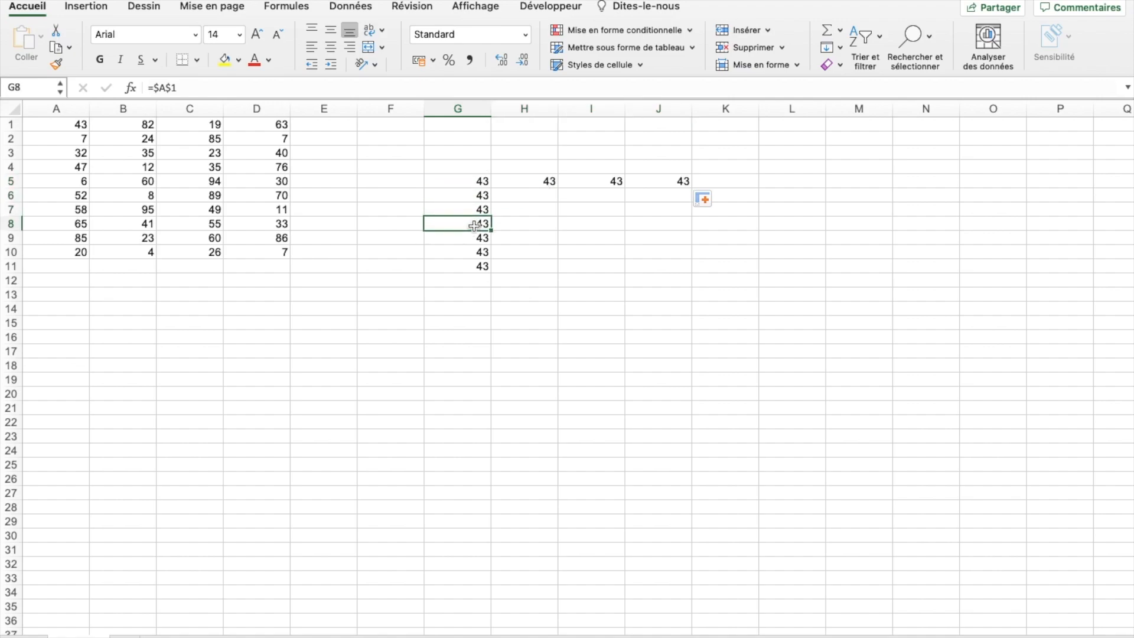
pyautogui.click(474, 239)
pyautogui.click(474, 253)
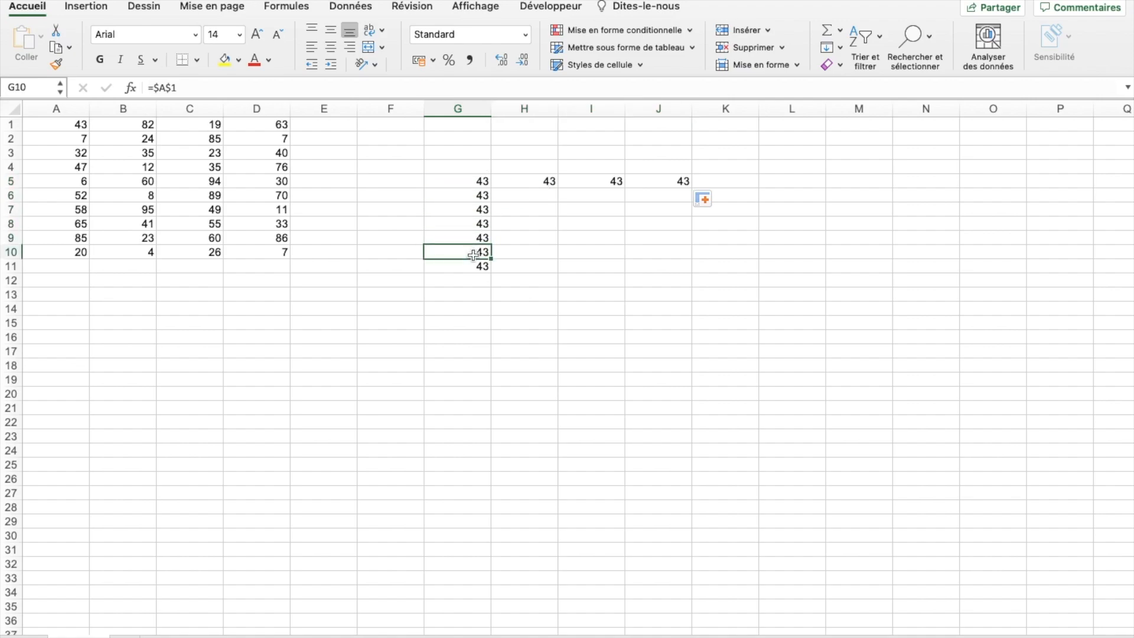
pyautogui.click(540, 183)
pyautogui.click(594, 183)
pyautogui.click(668, 180)
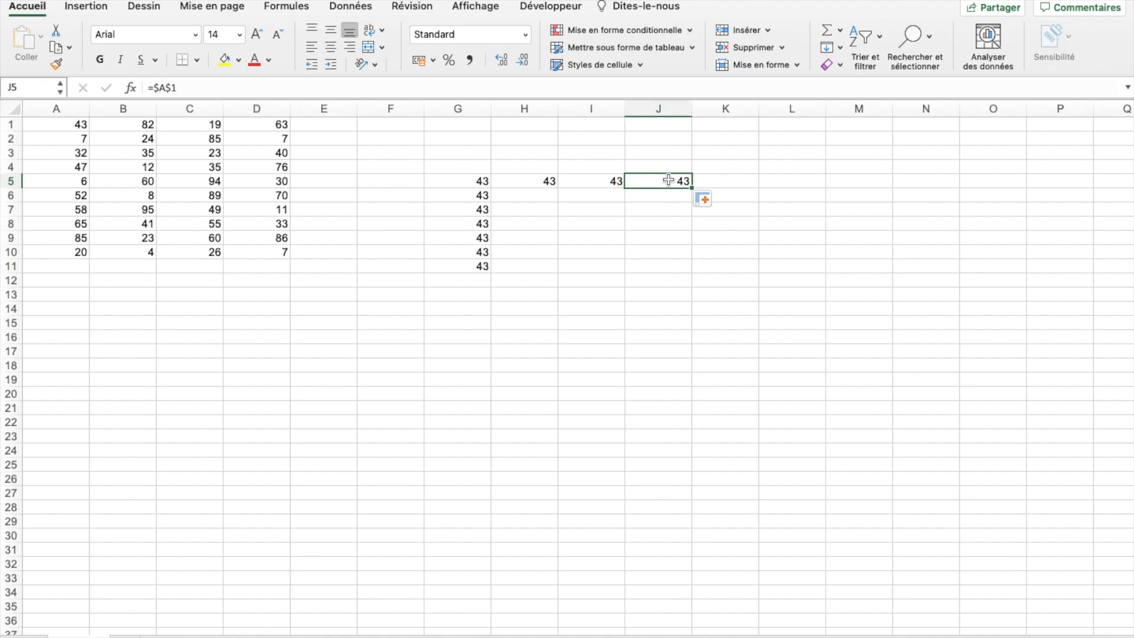